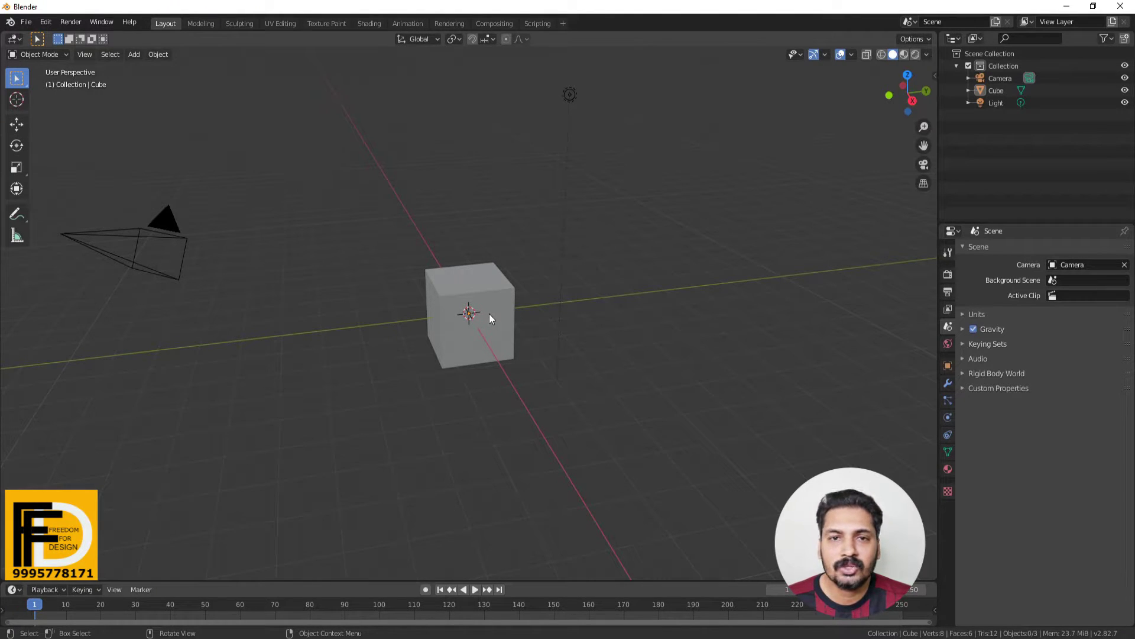
# Look through the File > Defaults options for the startup file.
pyautogui.click(26, 21)
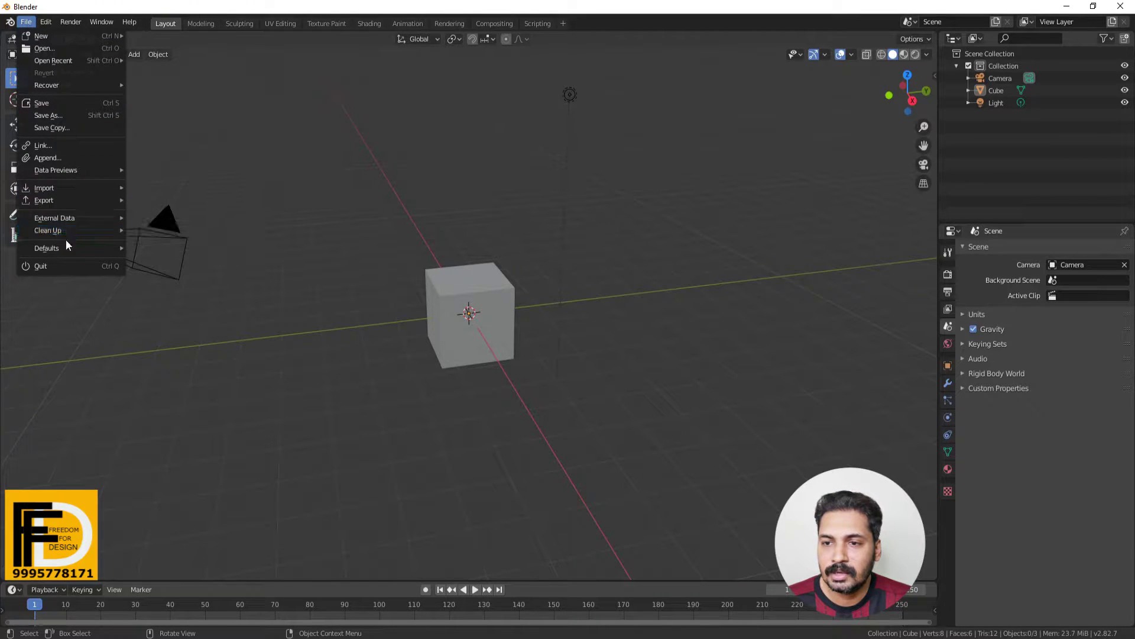
pyautogui.moveTo(63, 248)
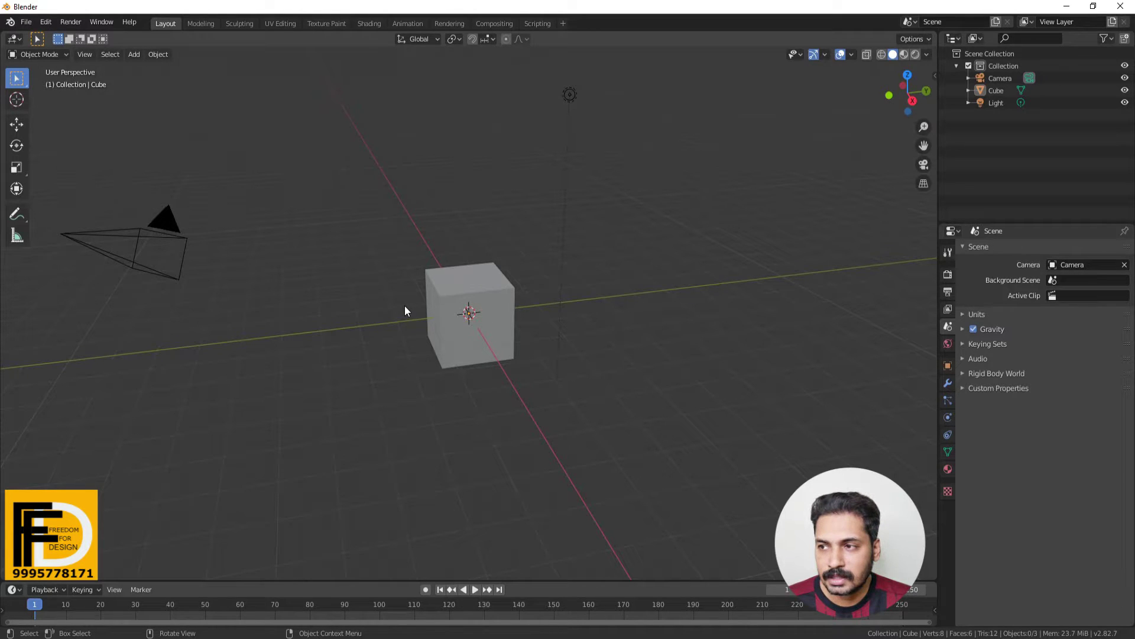
# Delete the light and the camera from the default scene.
pyautogui.click(569, 96)
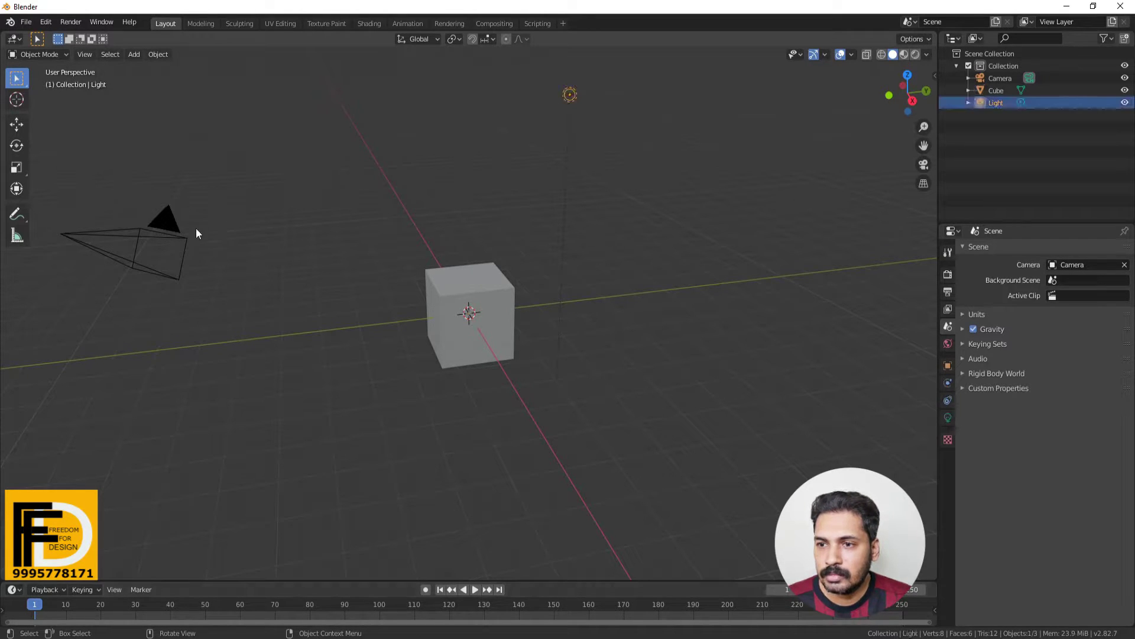
pyautogui.keyDown('shift'); pyautogui.click(169, 230); pyautogui.keyUp('shift')
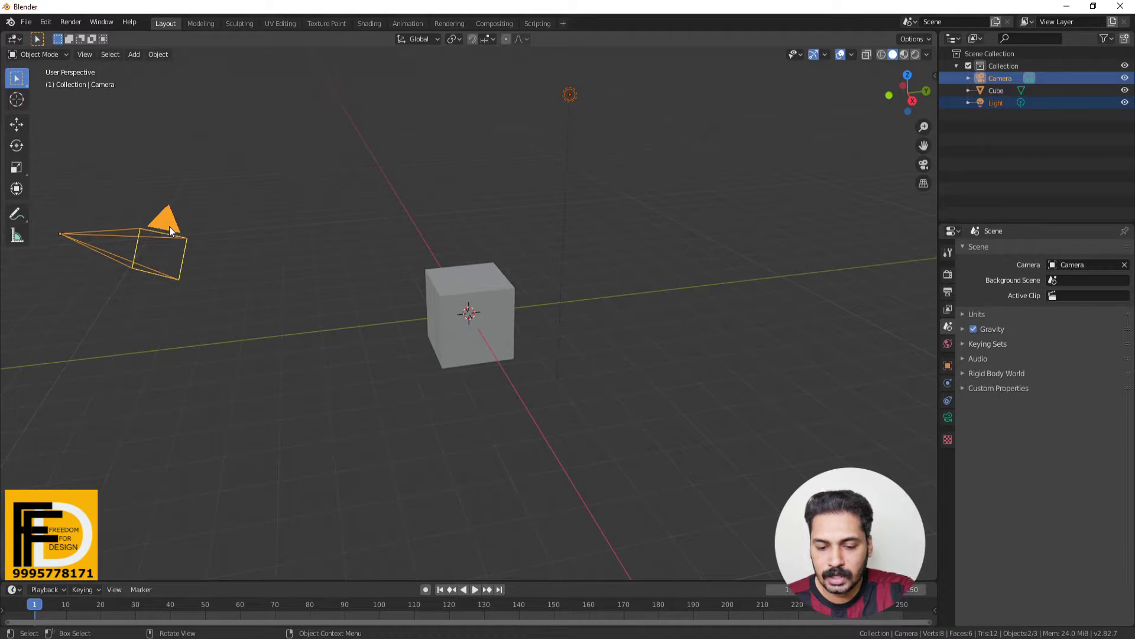
pyautogui.press('Delete')
pyautogui.scroll(2, 551, 313)
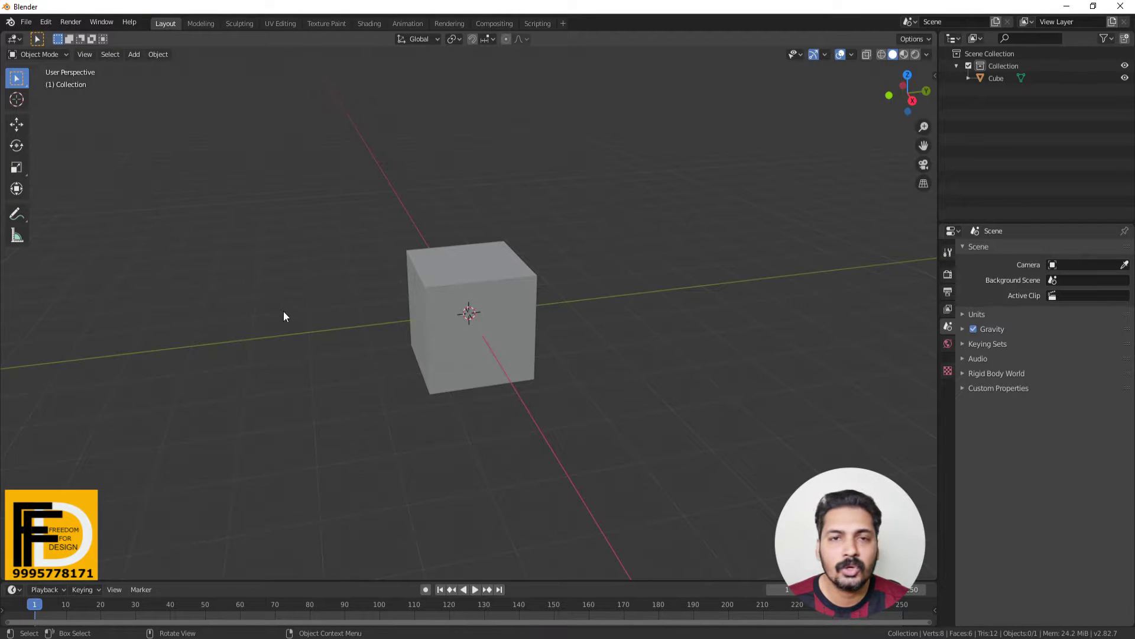
pyautogui.scroll(-2, 417, 346)
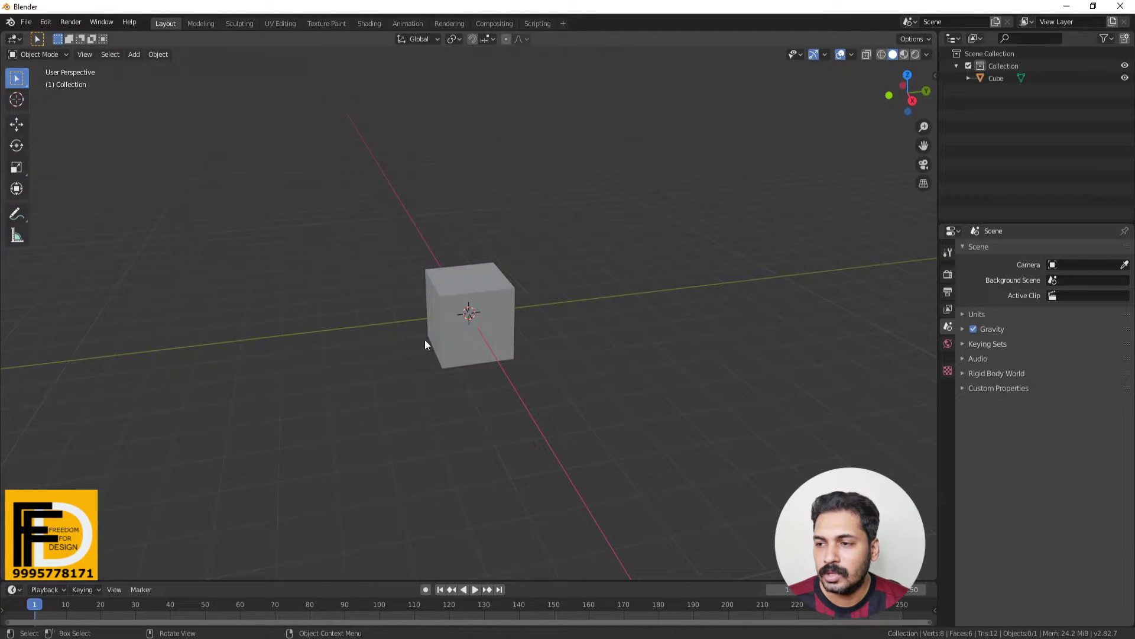
# Put the cube into Edit Mode and show the Render Properties.
pyautogui.click(428, 341)
pyautogui.press('Tab')
pyautogui.click(947, 276)
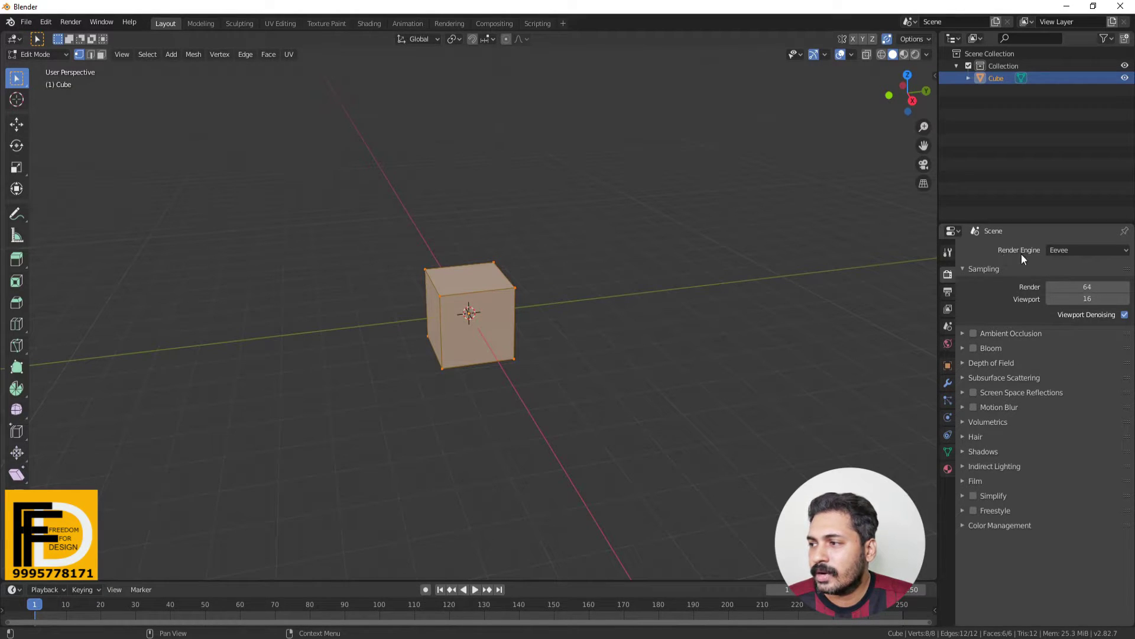
# Switch the render engine to Cycles and expand the Light Paths panel.
pyautogui.click(1077, 250)
pyautogui.click(1062, 290)
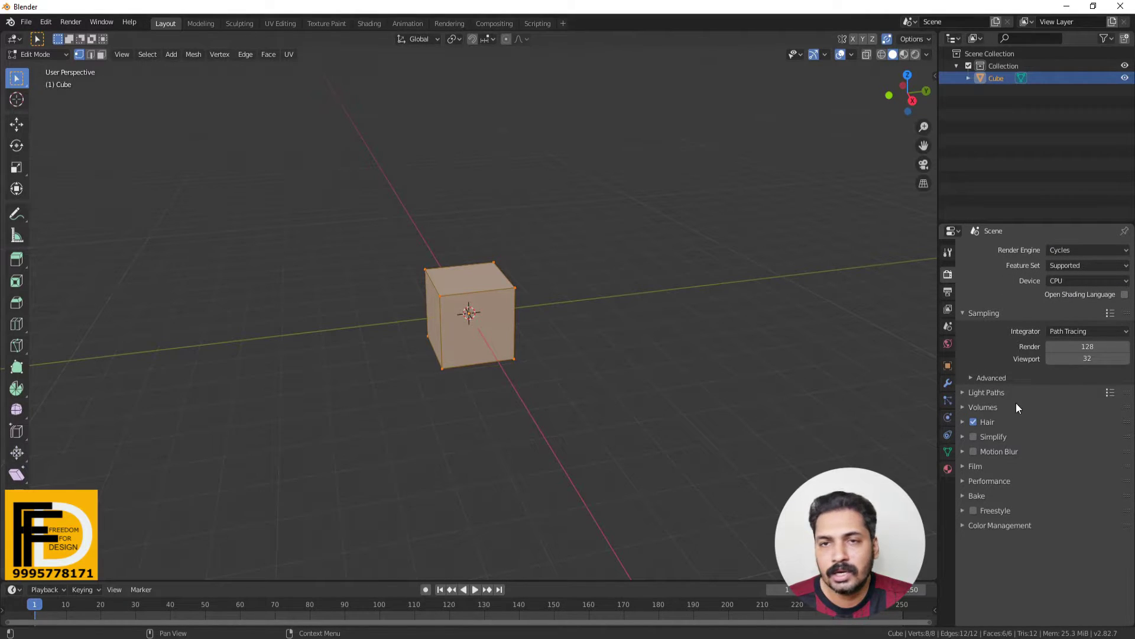
pyautogui.click(961, 392)
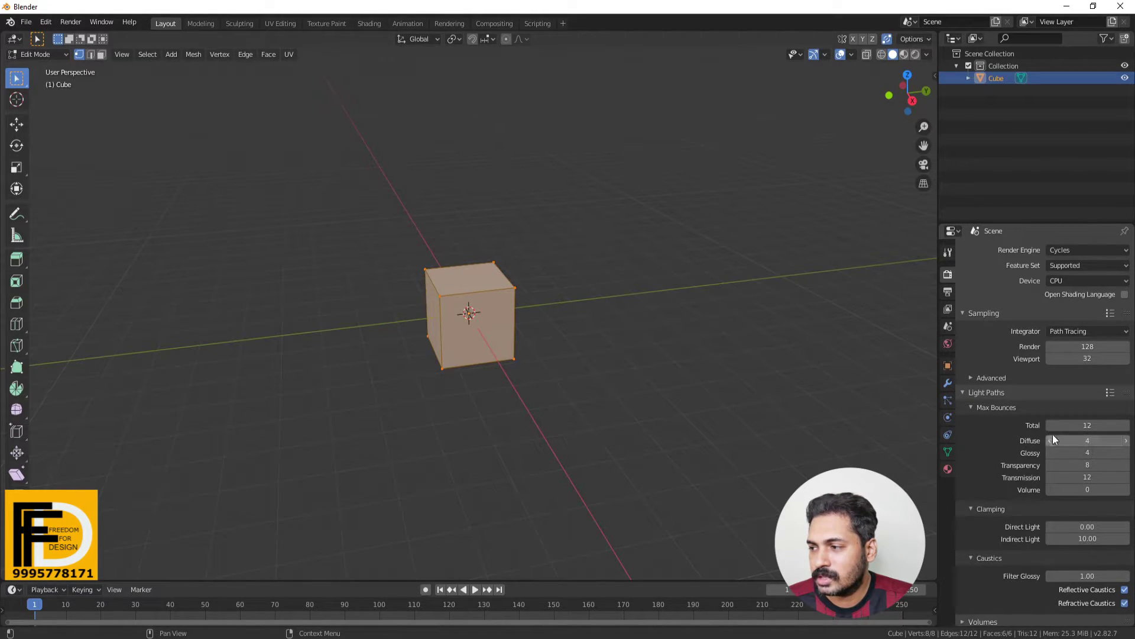
# Set max bounces to Total 2, Transparency 4 and Transmission 4, back in Object Mode.
pyautogui.click(1104, 425)
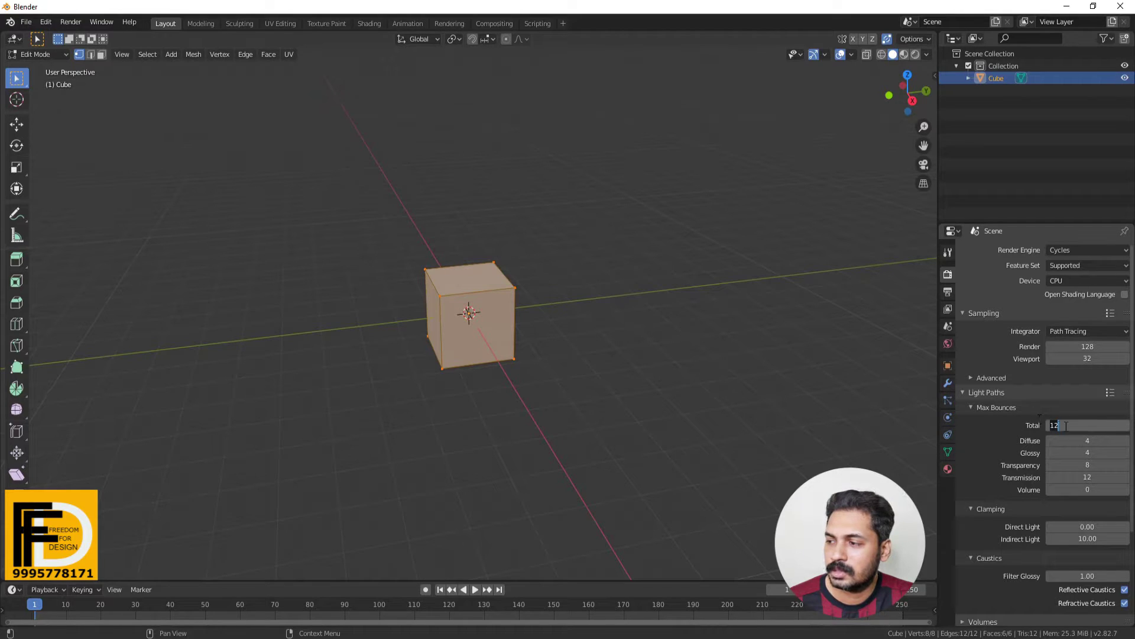
pyautogui.write('2')
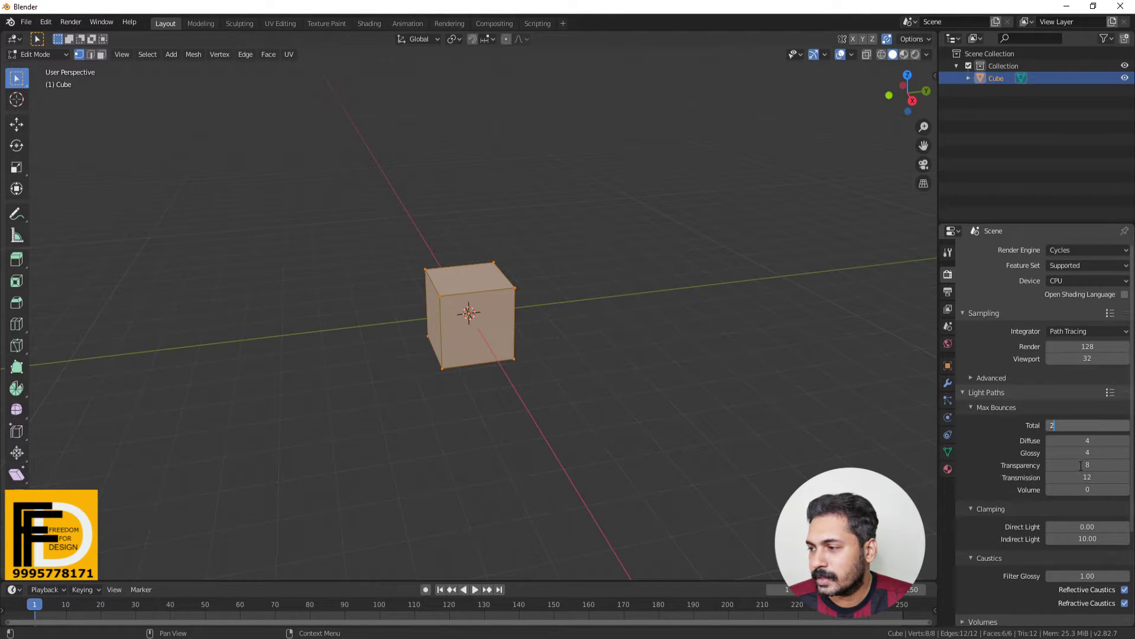
pyautogui.press('Return')
pyautogui.click(1115, 463)
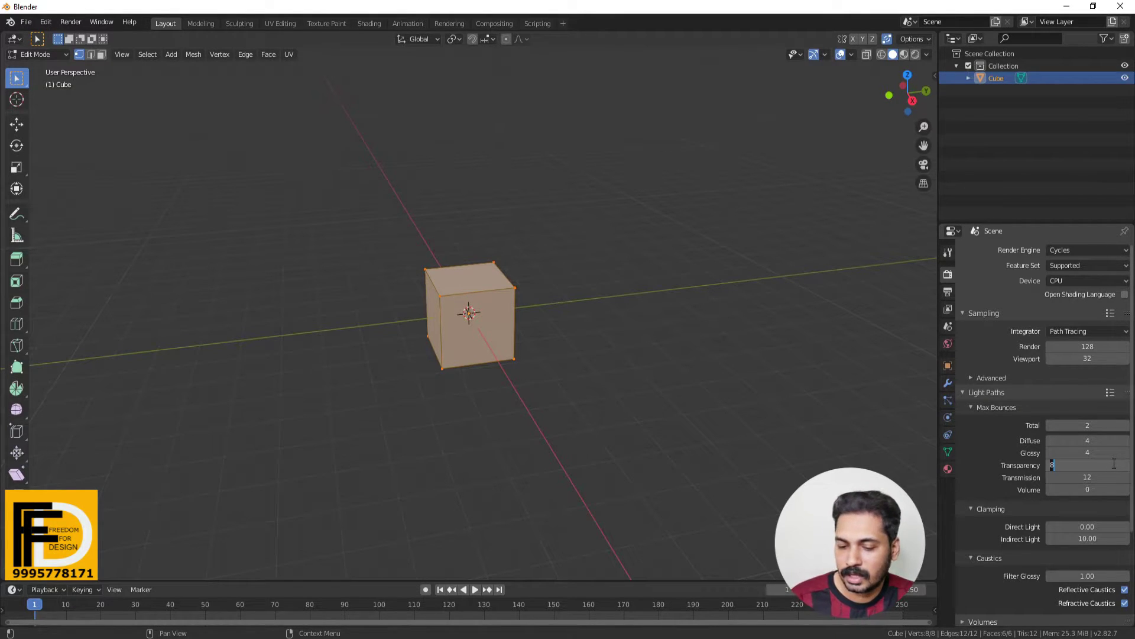
pyautogui.write('4')
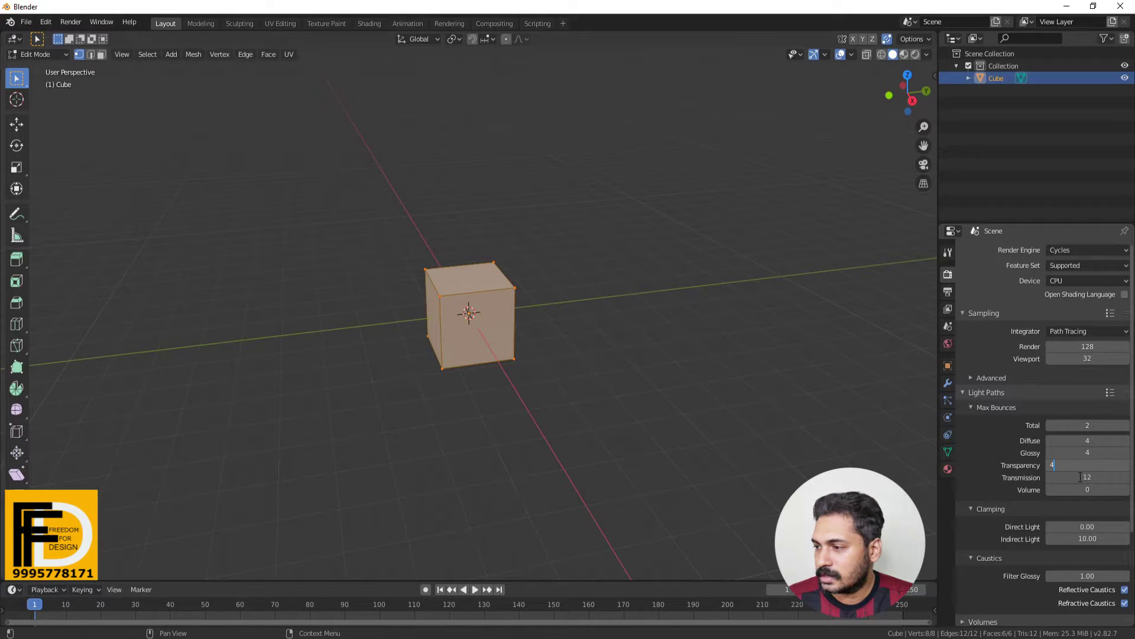
pyautogui.press('Return')
pyautogui.click(1085, 477)
pyautogui.write('4')
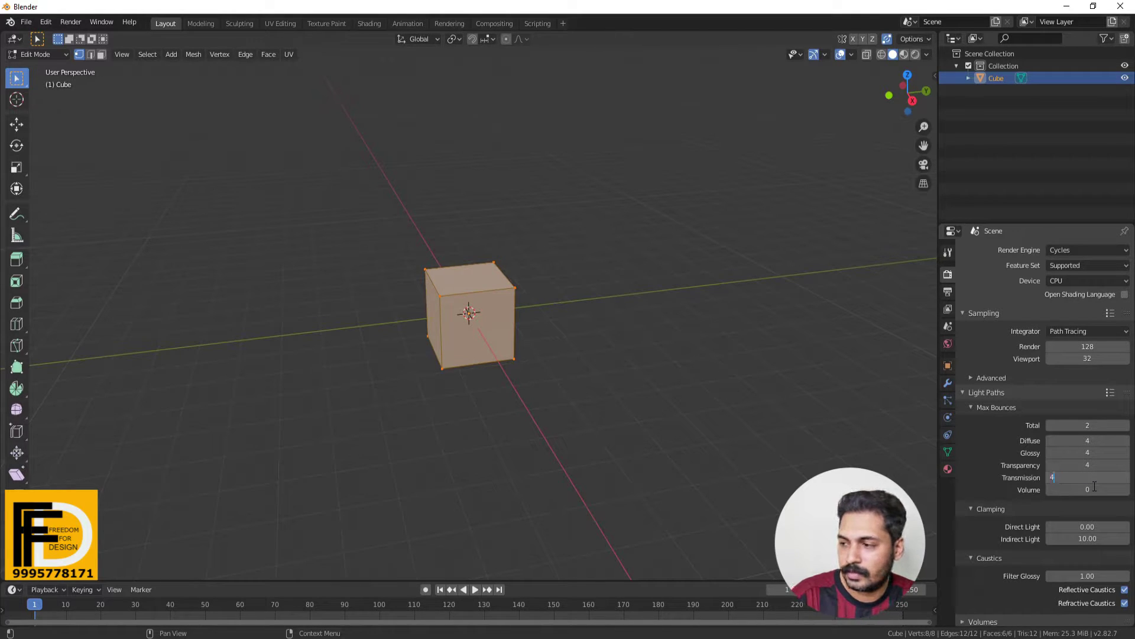
pyautogui.press('Return')
pyautogui.press('Tab')
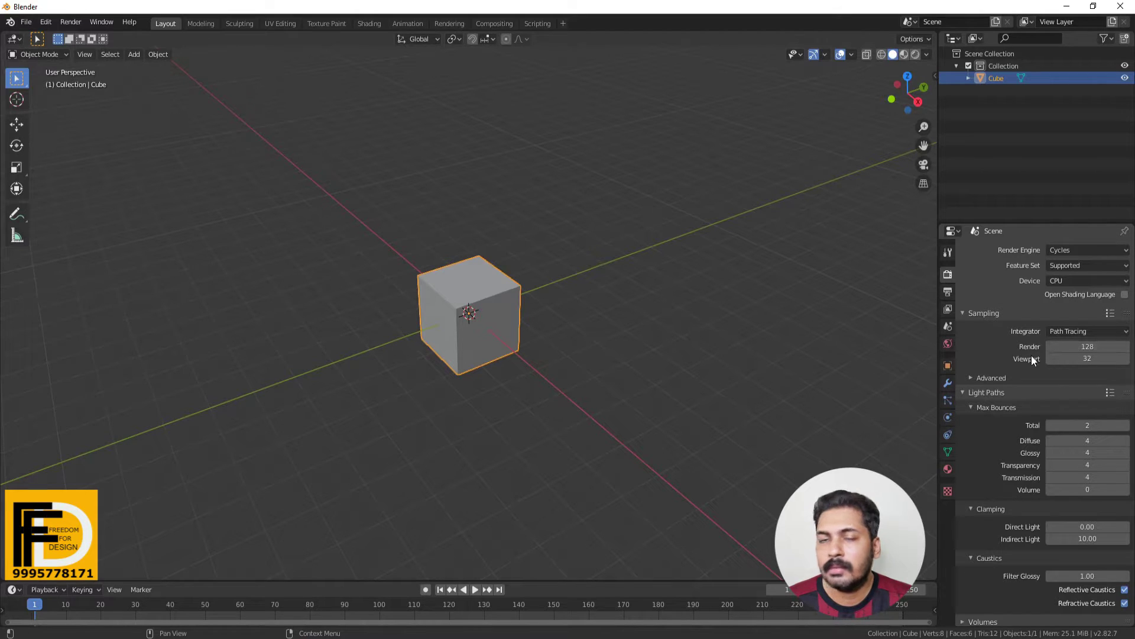
pyautogui.click(1085, 347)
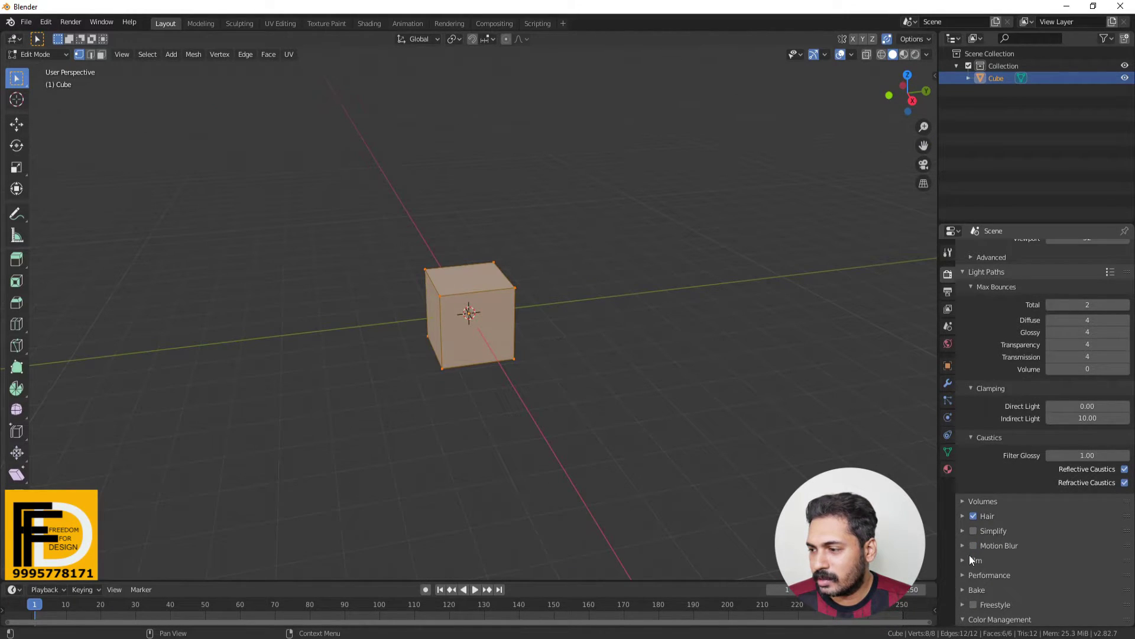
pyautogui.click(964, 619)
pyautogui.scroll(-4, 969, 550)
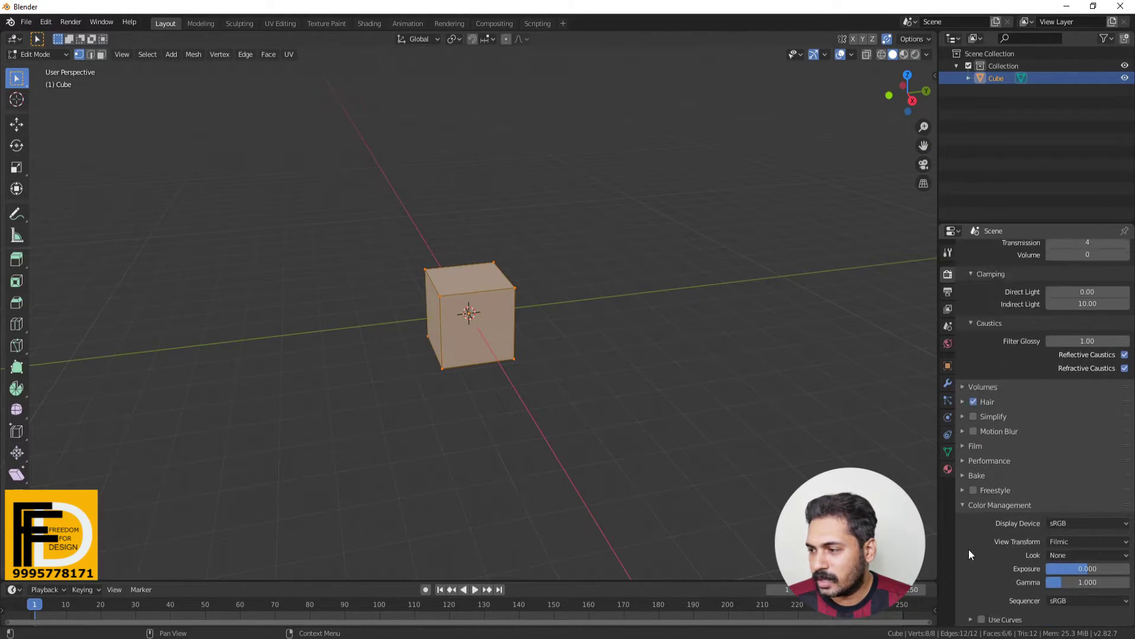
# Change the Color Management View Transform from Filmic to Standard.
pyautogui.click(1073, 541)
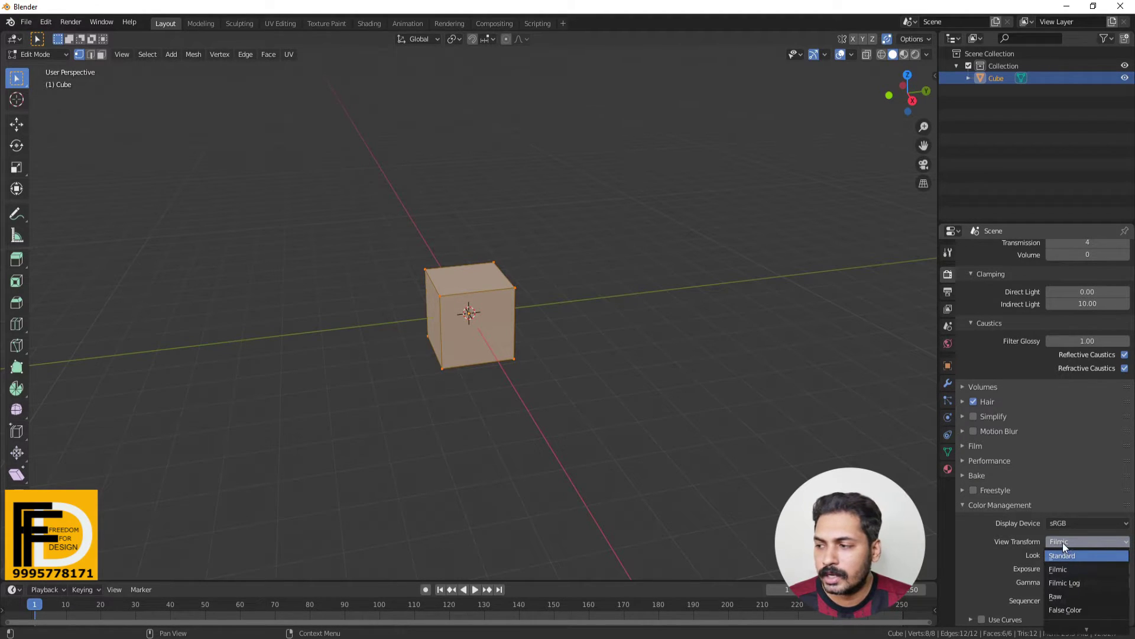
pyautogui.click(1062, 556)
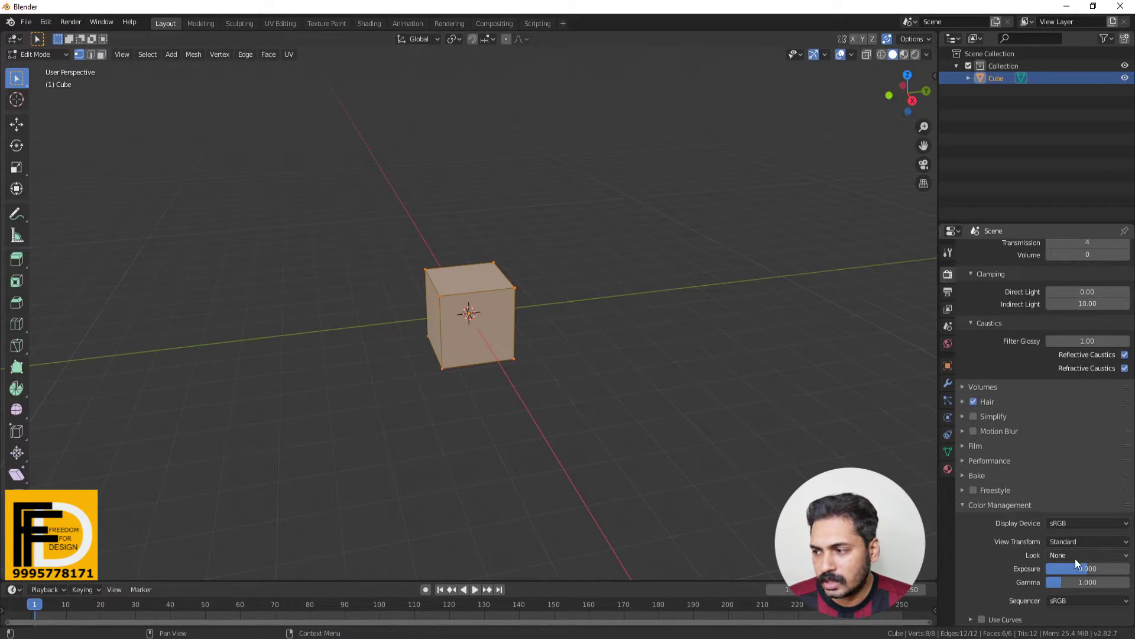
# Set the output resolution to 3600 × 2400 px at 100% scale.
pyautogui.scroll(10, 970, 367)
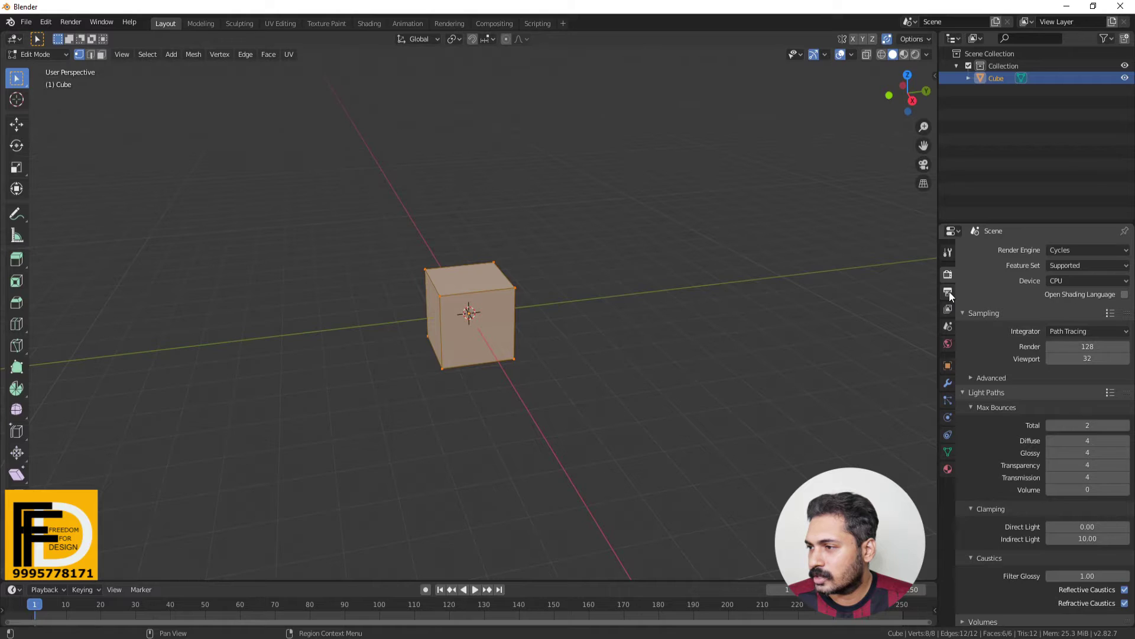
pyautogui.click(949, 293)
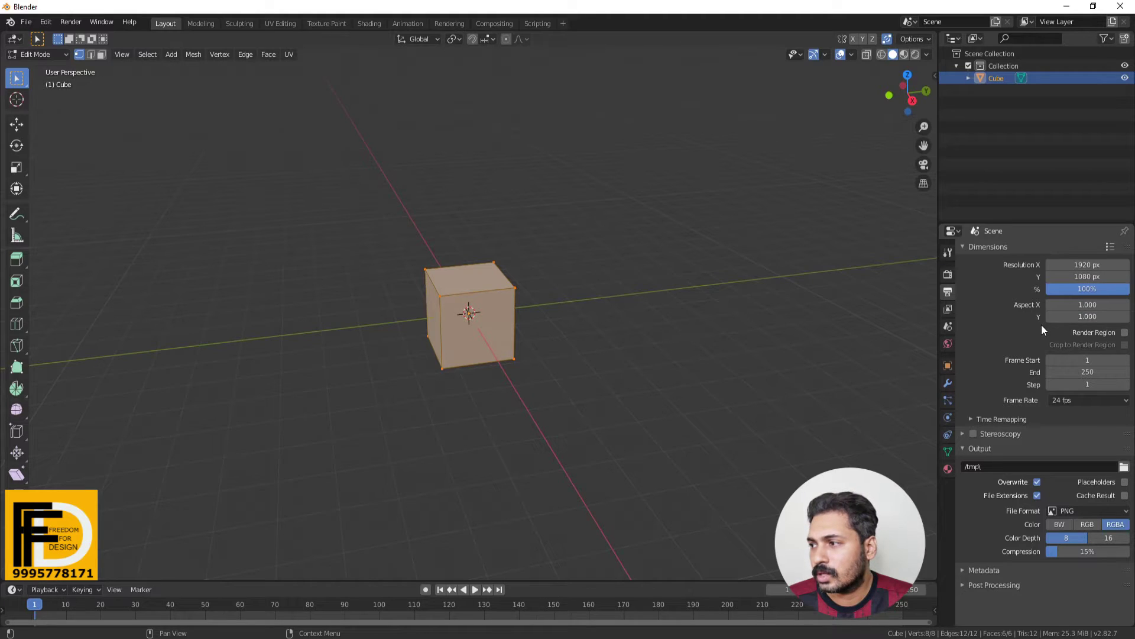
pyautogui.click(1071, 267)
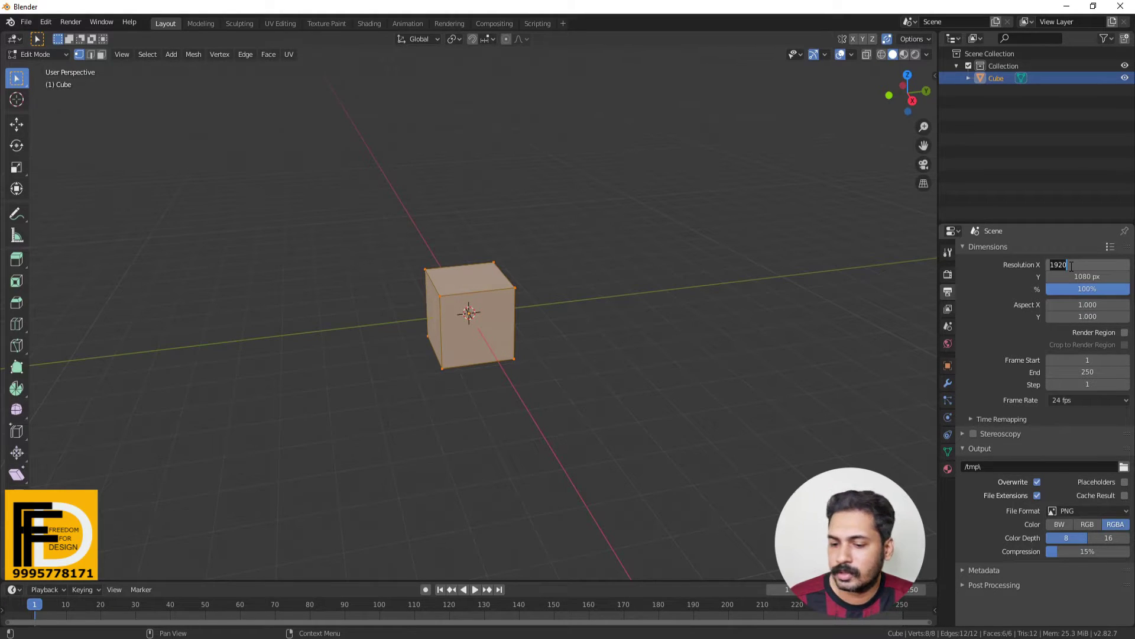
pyautogui.write('3600')
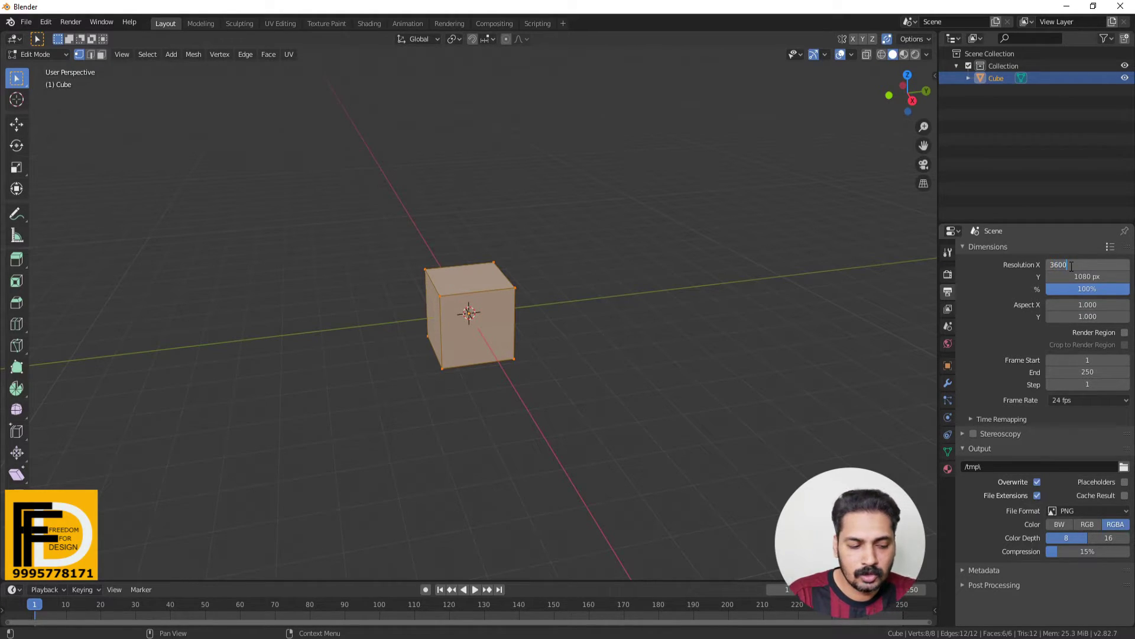
pyautogui.press('Tab')
pyautogui.write('2400')
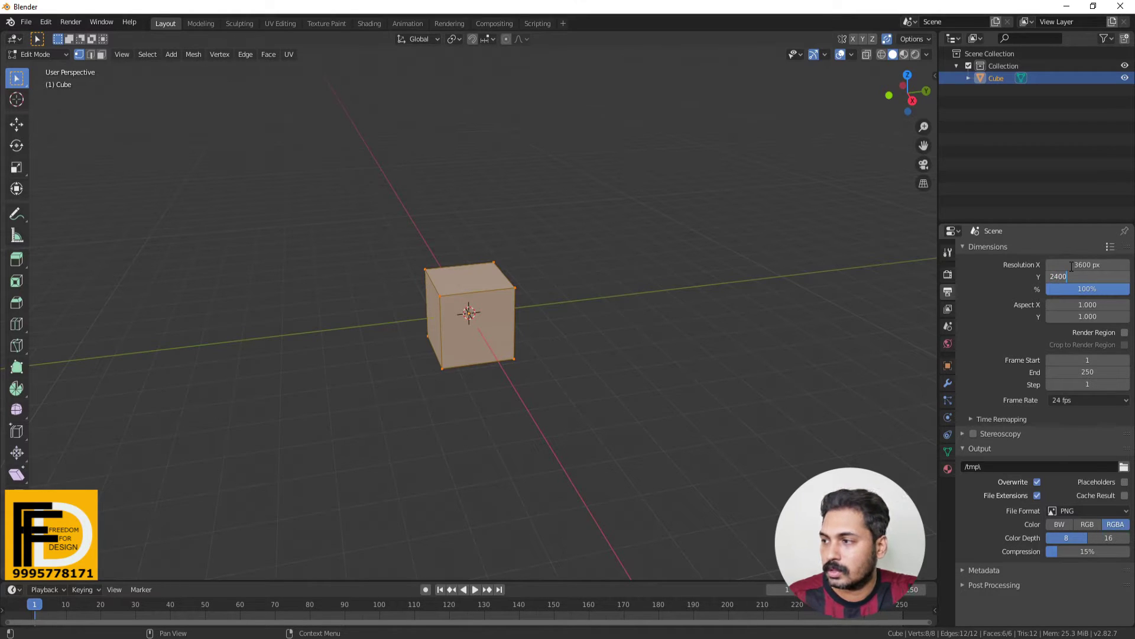
pyautogui.press('Tab')
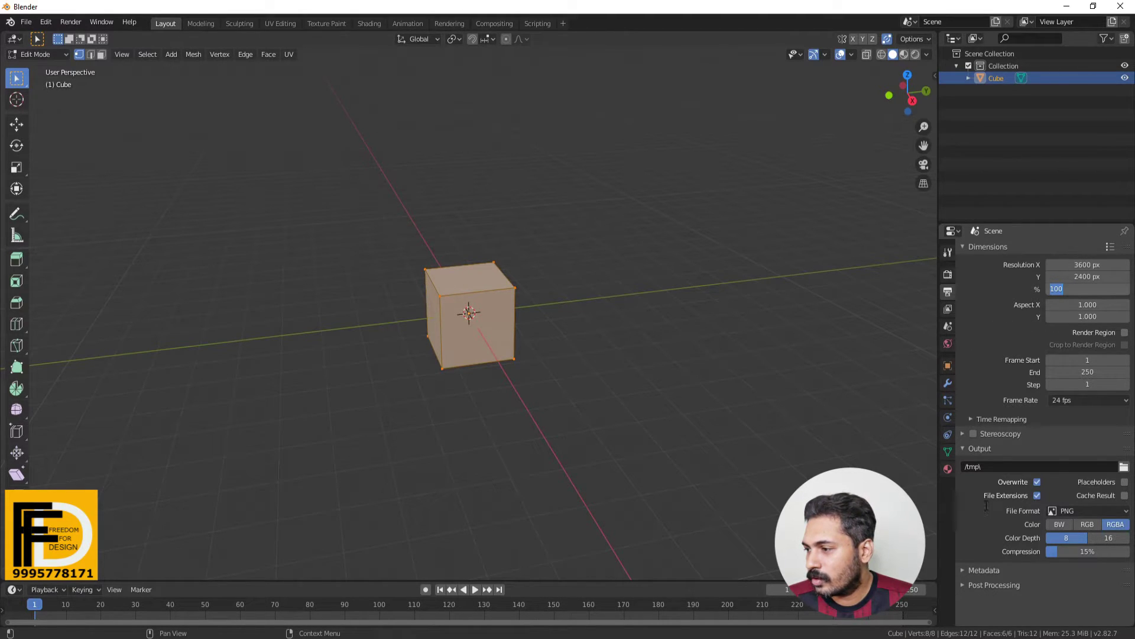
pyautogui.press('Return')
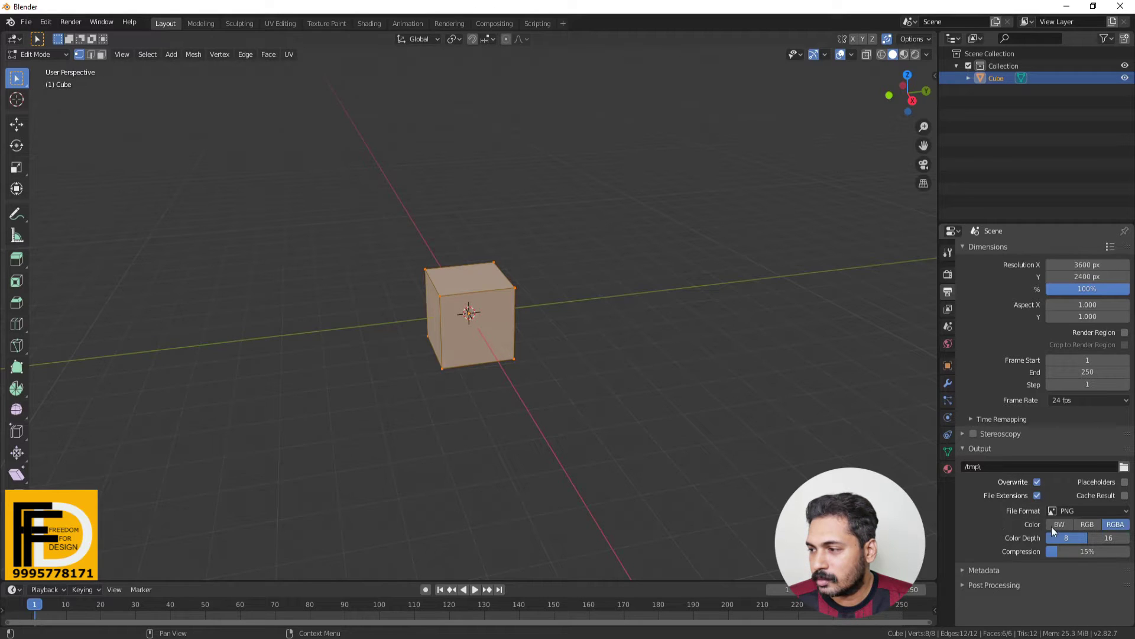
# Set the output file format to JPEG at 100% quality.
pyautogui.click(1117, 511)
pyautogui.click(926, 456)
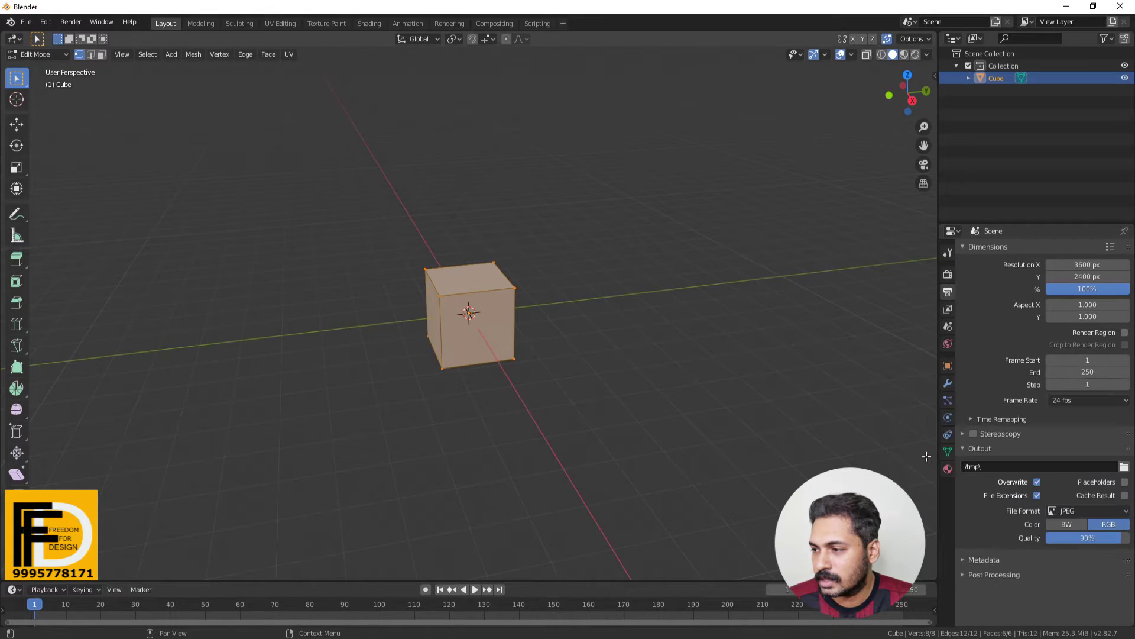
pyautogui.moveTo(1055, 537); pyautogui.dragTo(1085, 540)
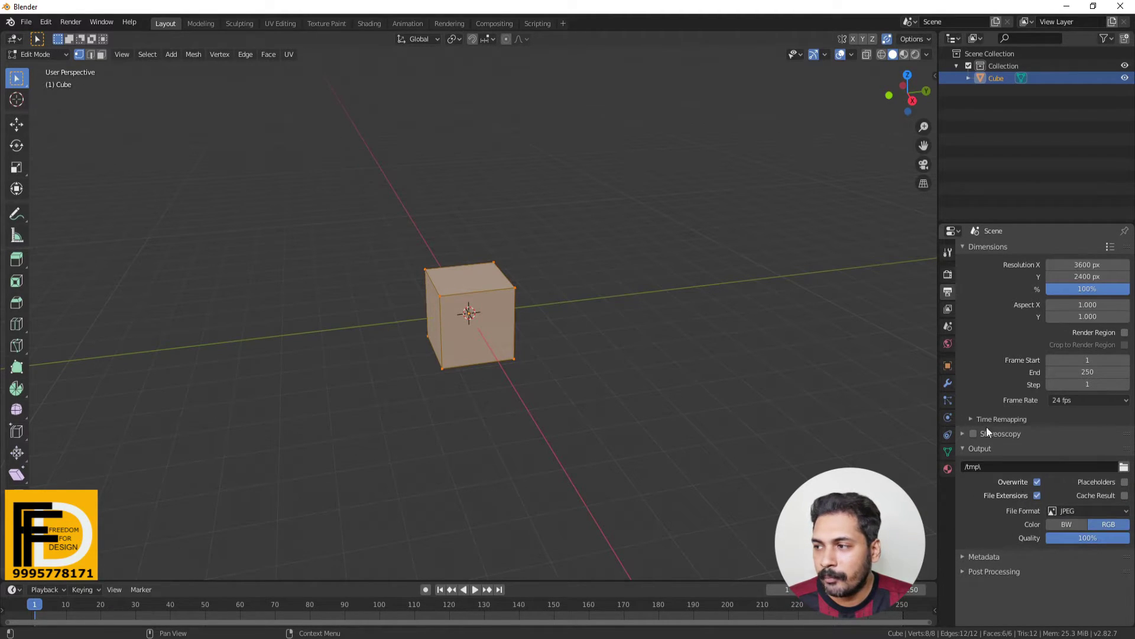
pyautogui.click(947, 308)
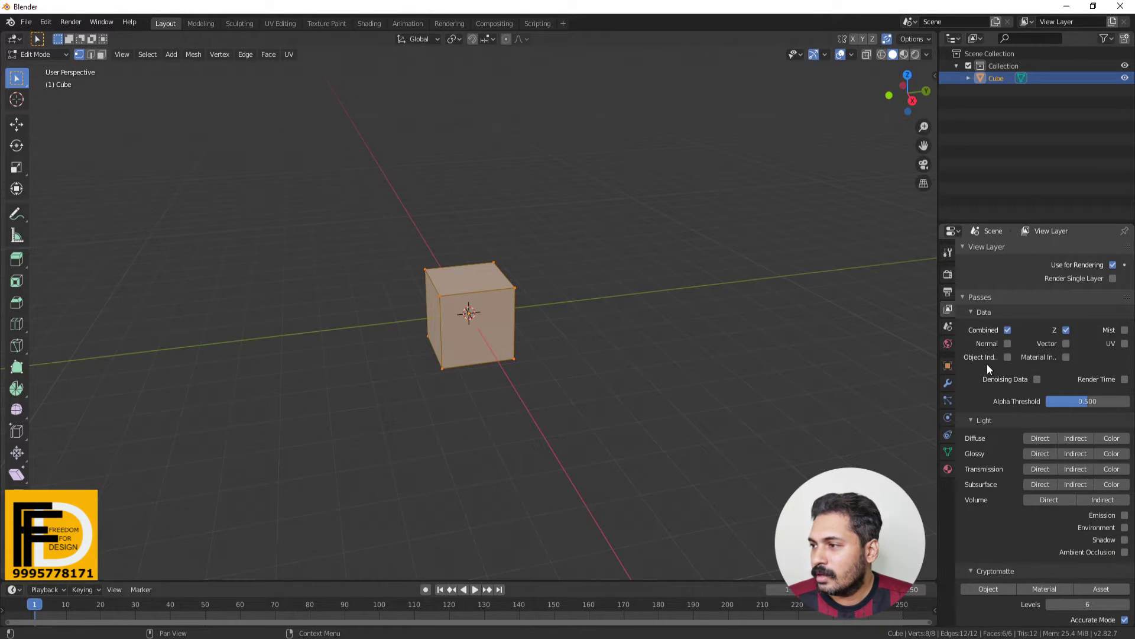
# Tick the Denoising checkbox in the View Layer properties.
pyautogui.scroll(-2, 985, 367)
pyautogui.scroll(-2, 981, 369)
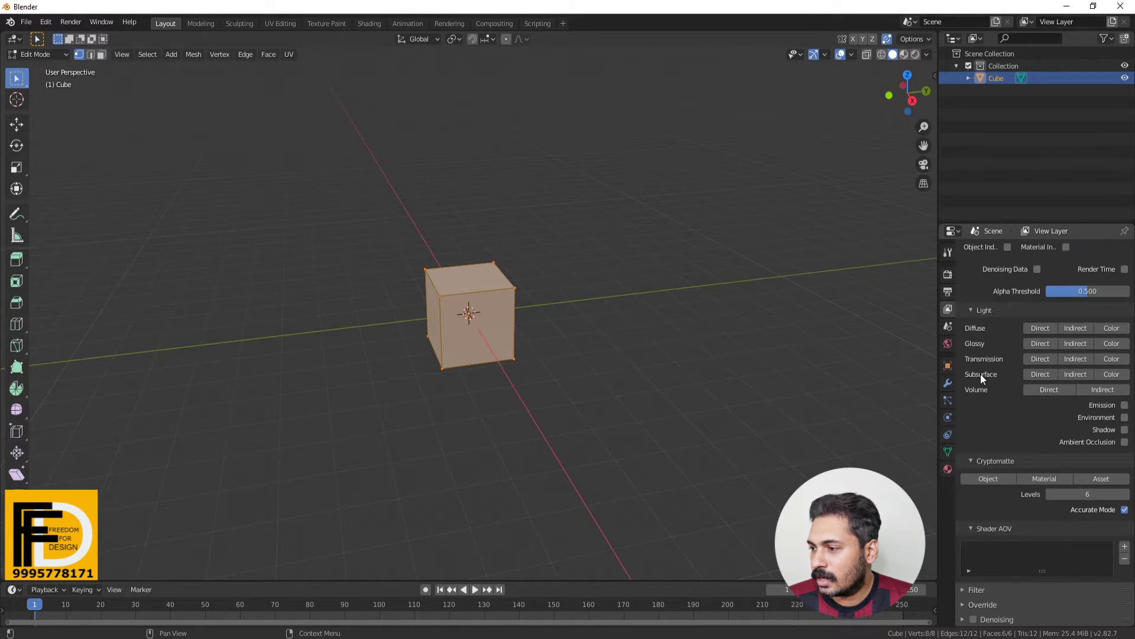
pyautogui.click(974, 618)
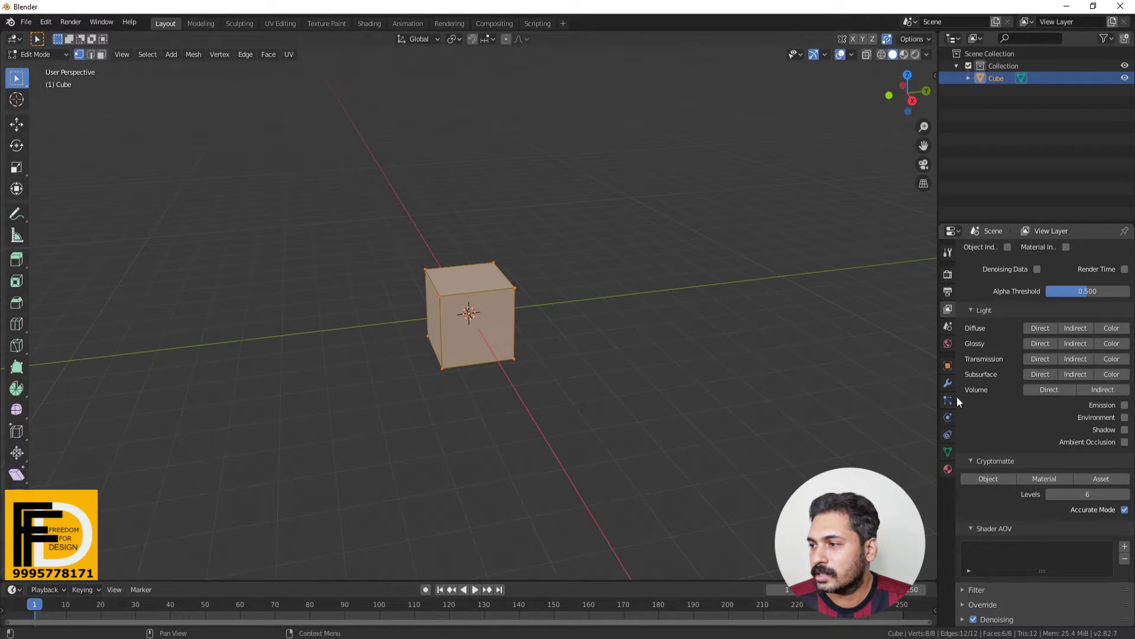
# Set the scene Units length to Centimeters instead of Meters.
pyautogui.click(948, 326)
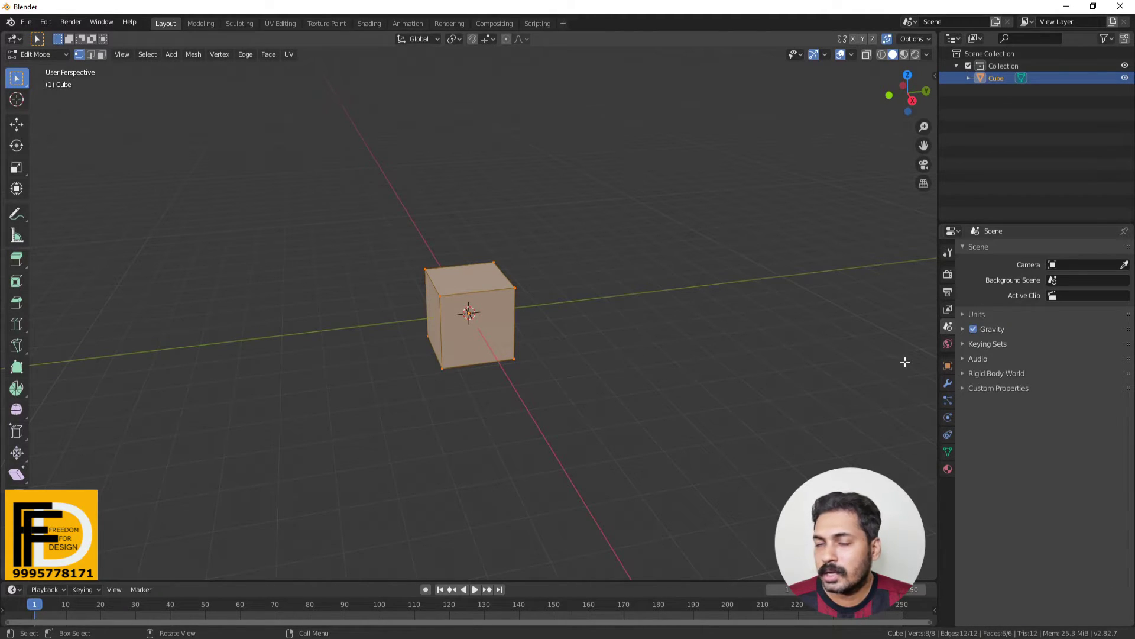
pyautogui.click(961, 314)
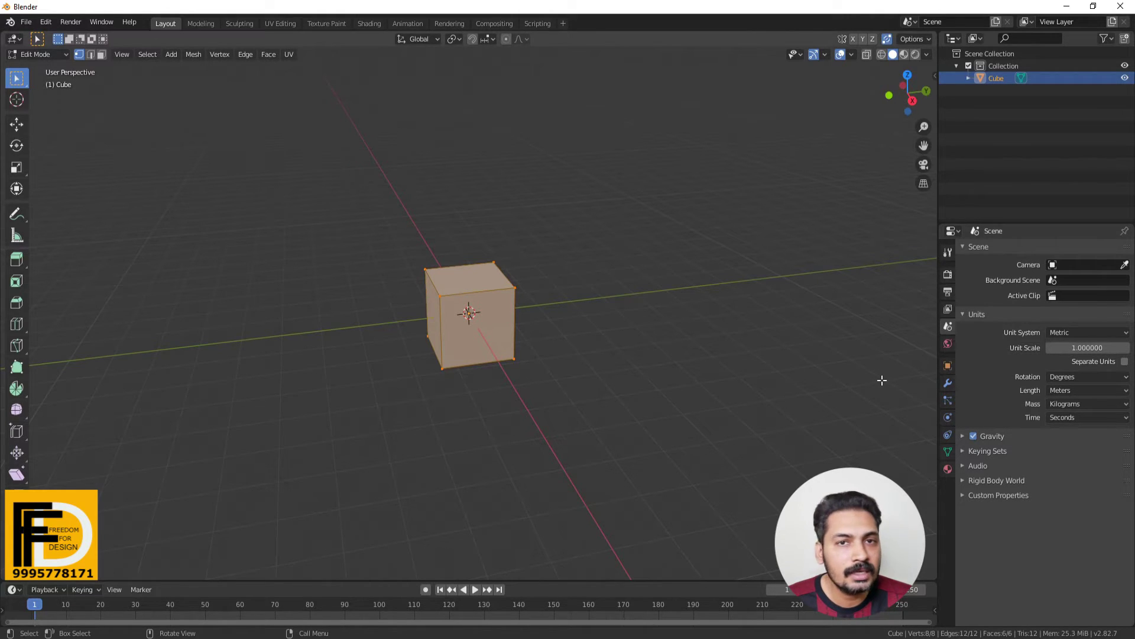
pyautogui.click(1082, 391)
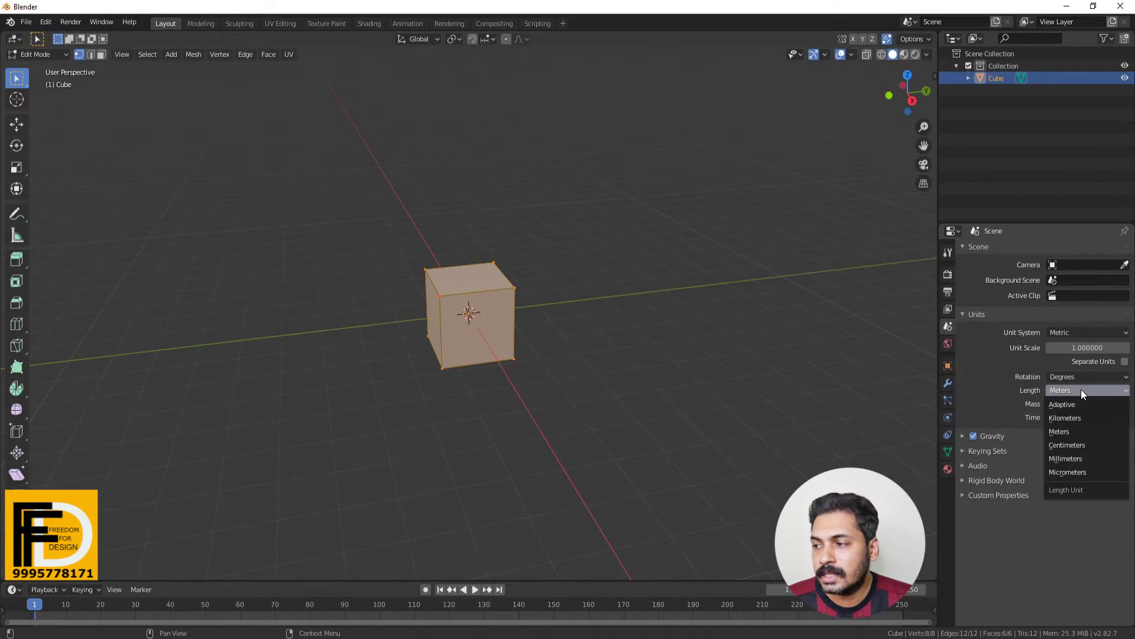
pyautogui.click(1059, 445)
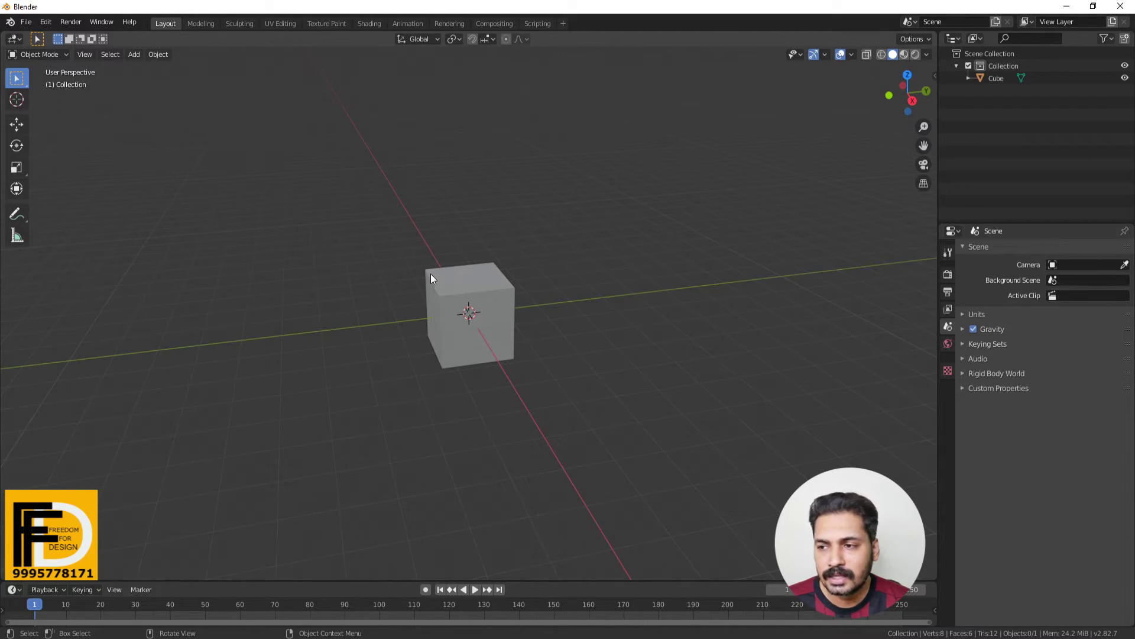
# Put the cube in Edit Mode and tick Auto Merge in the Active Tool options.
pyautogui.click(478, 280)
pyautogui.press('Tab')
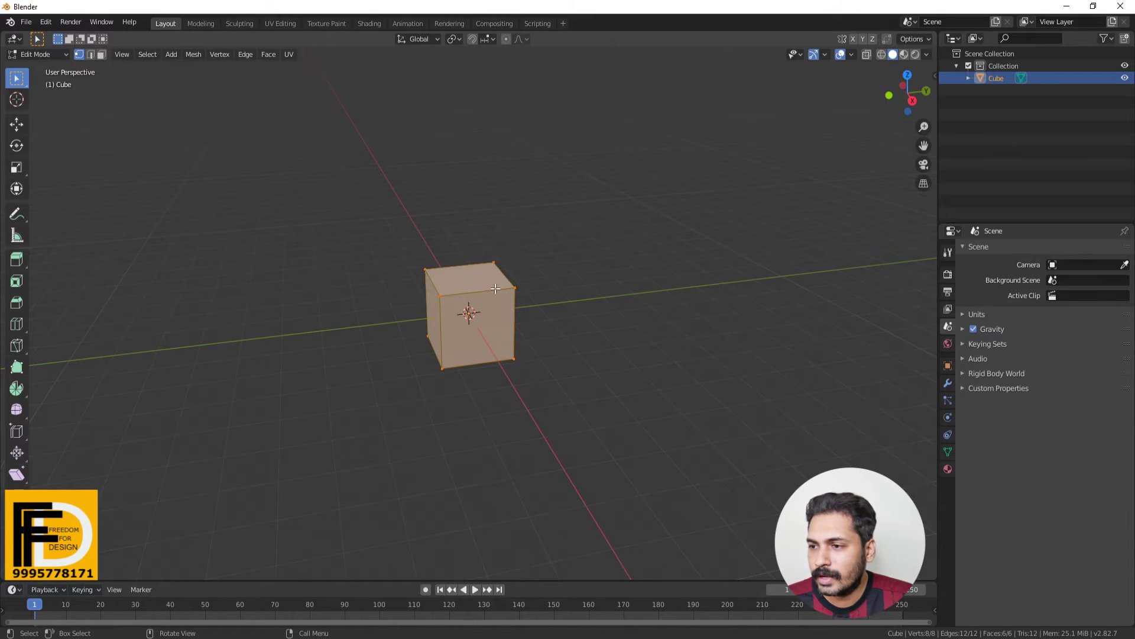
pyautogui.click(948, 252)
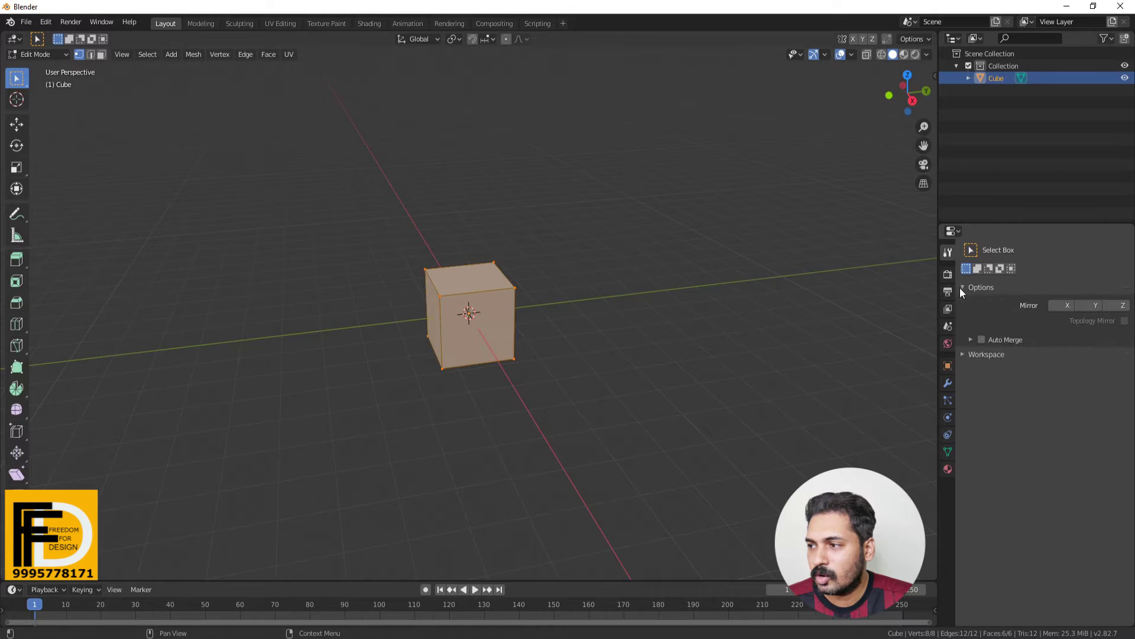
pyautogui.click(981, 340)
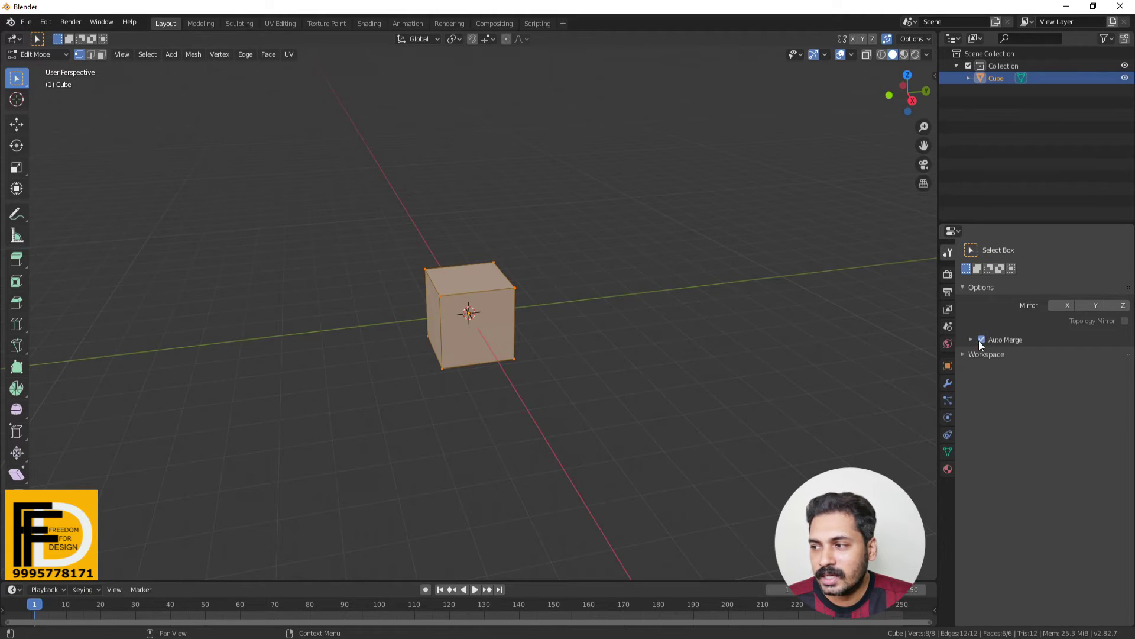
pyautogui.click(948, 273)
pyautogui.click(948, 253)
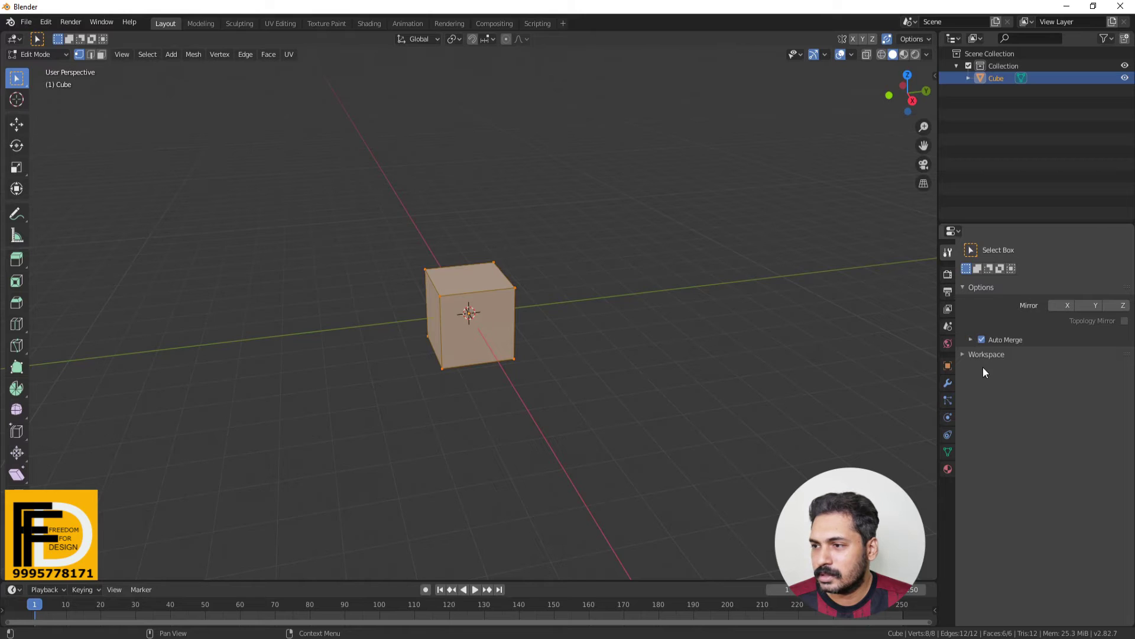
pyautogui.click(948, 274)
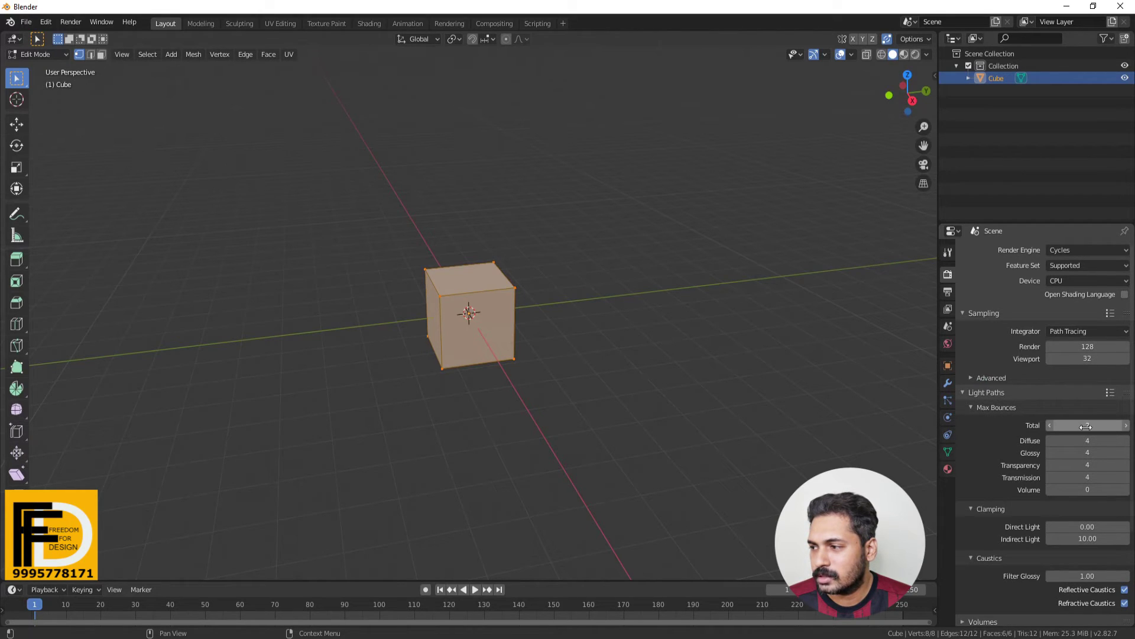
# Review the Render and Output settings, ending on Scene Units showing Centimeters.
pyautogui.scroll(-8, 967, 456)
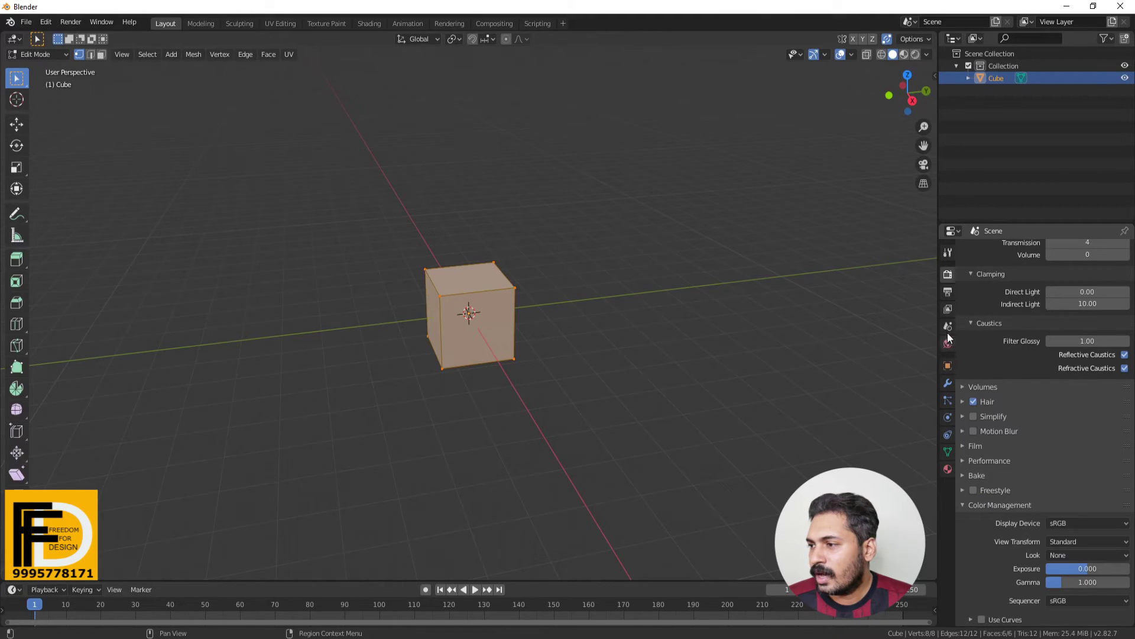
pyautogui.click(948, 294)
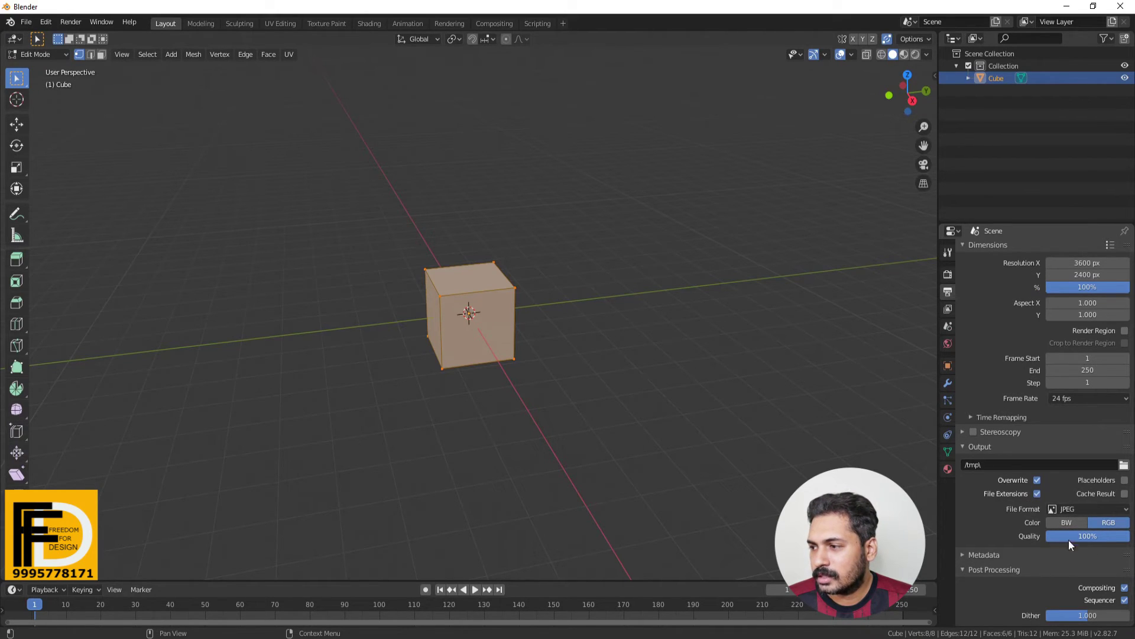
pyautogui.click(948, 326)
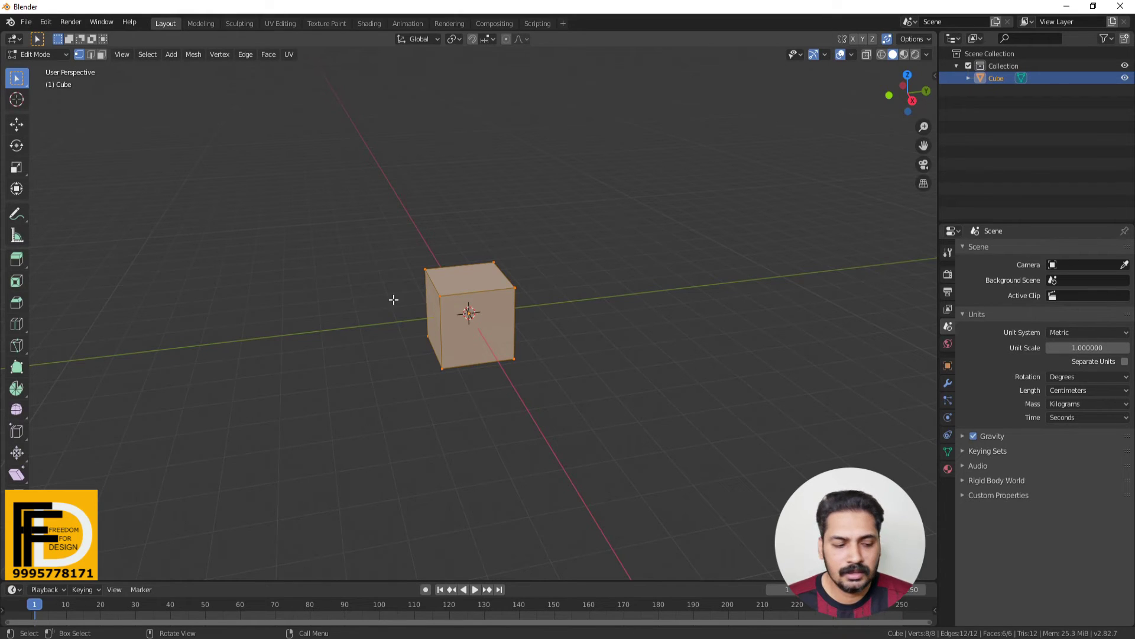
# Return the cube to Object Mode and save the scene as the startup file.
pyautogui.press('Tab')
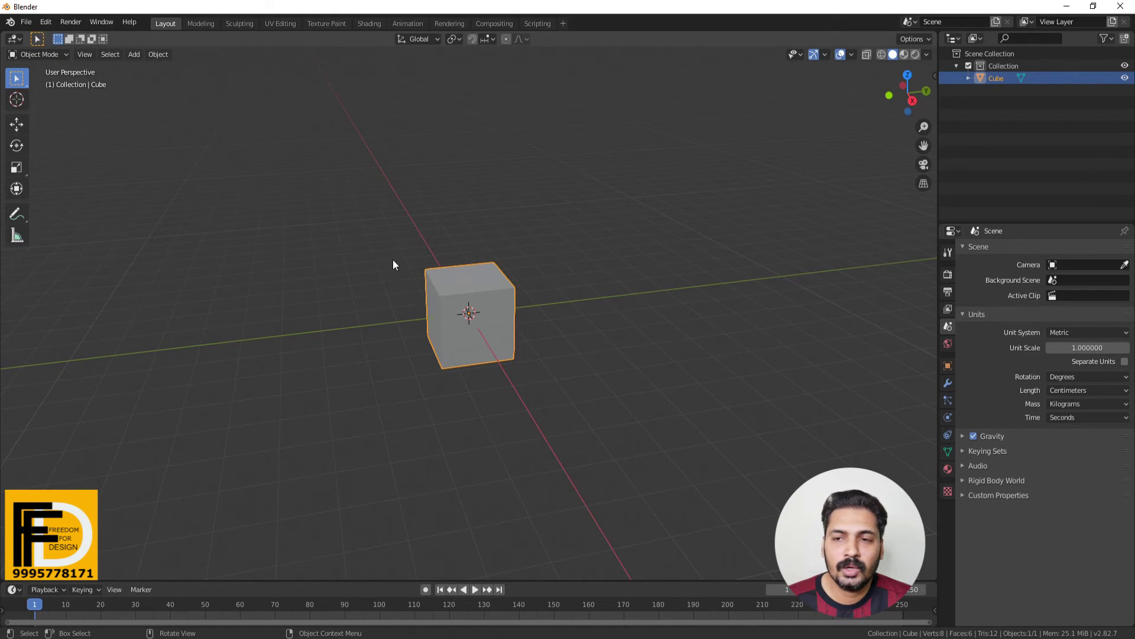
pyautogui.click(26, 24)
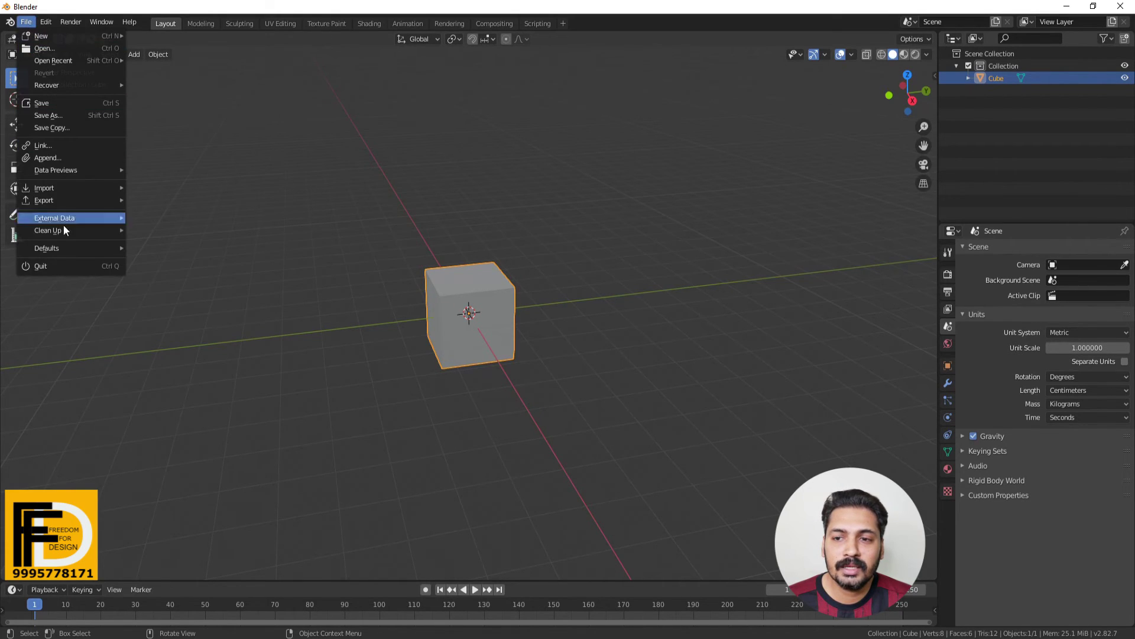
pyautogui.moveTo(88, 250)
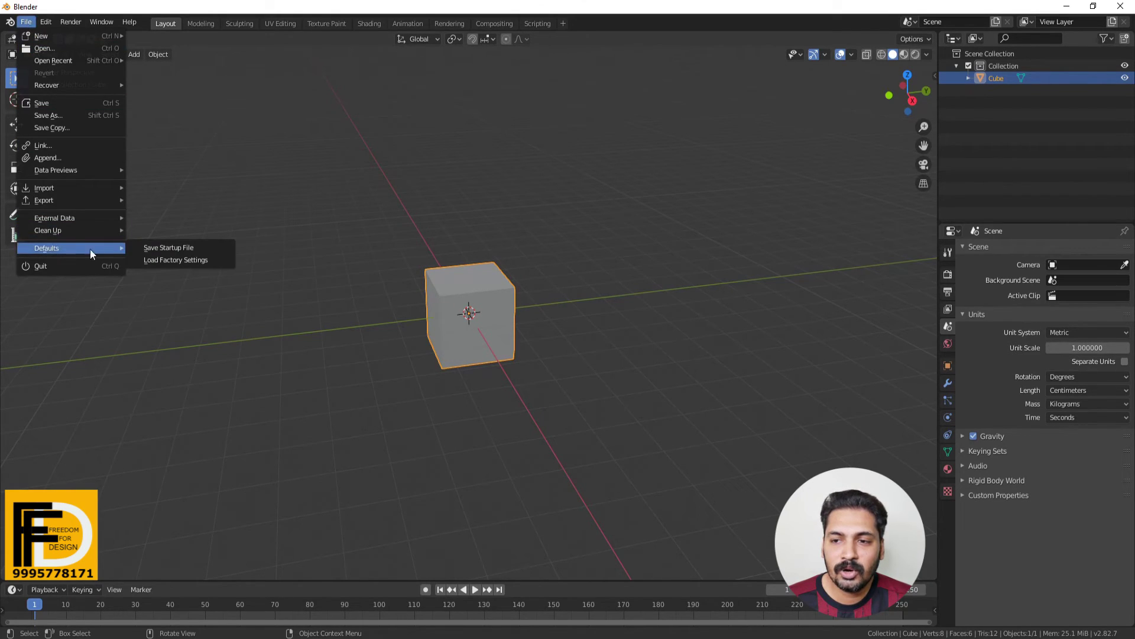
pyautogui.click(148, 248)
pyautogui.click(127, 250)
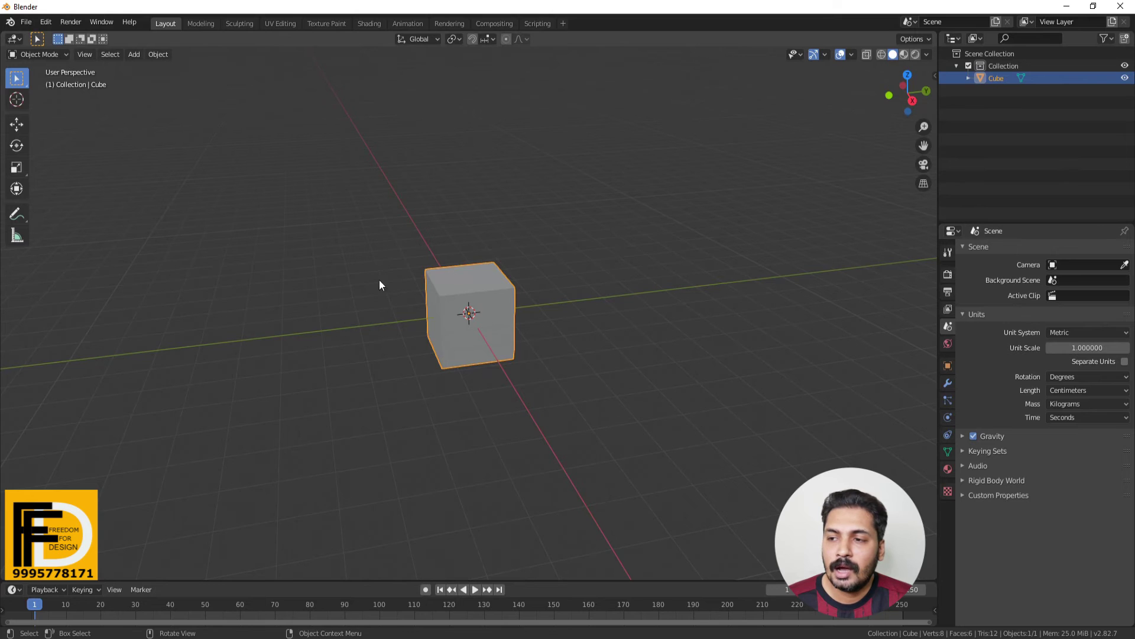
pyautogui.moveTo(375, 292); pyautogui.dragTo(407, 307, button='middle')
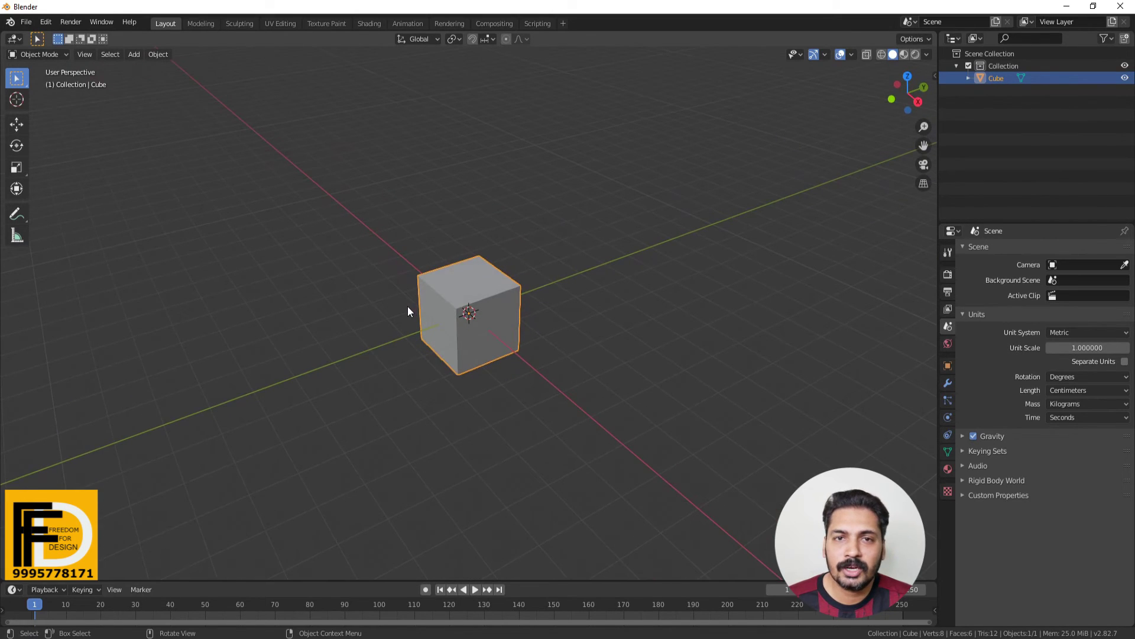